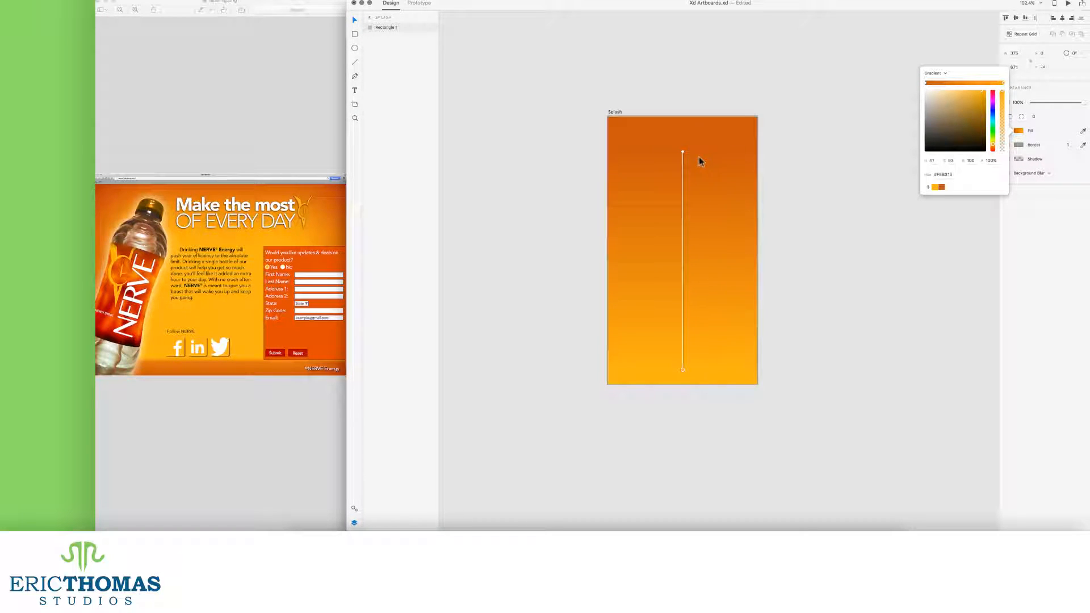
# Extend the orange gradient on the Splash artboard's rectangle toward its top edge and turn off the rectangle's border.
pyautogui.moveTo(683, 151); pyautogui.dragTo(683, 134)
pyautogui.click(1044, 135)
pyautogui.click(1007, 145)
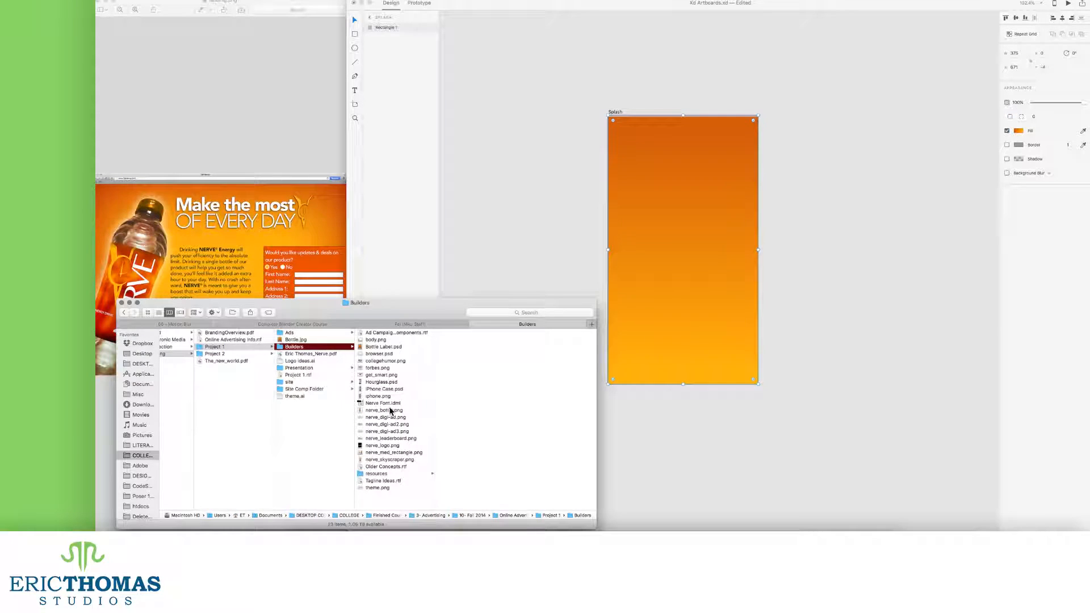
# Find nerve_bottle.png in the Presentation folder's Links subfolder and place it on the pasteboard outside the Splash artboard.
pyautogui.click(303, 382)
pyautogui.click(400, 337)
pyautogui.click(296, 396)
pyautogui.click(307, 389)
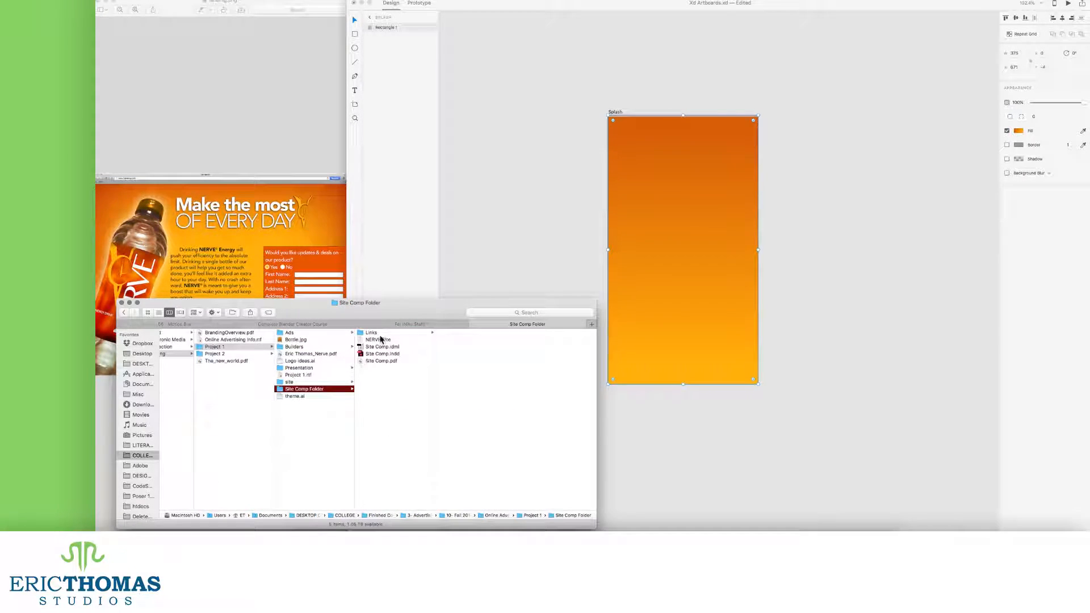
pyautogui.click(372, 332)
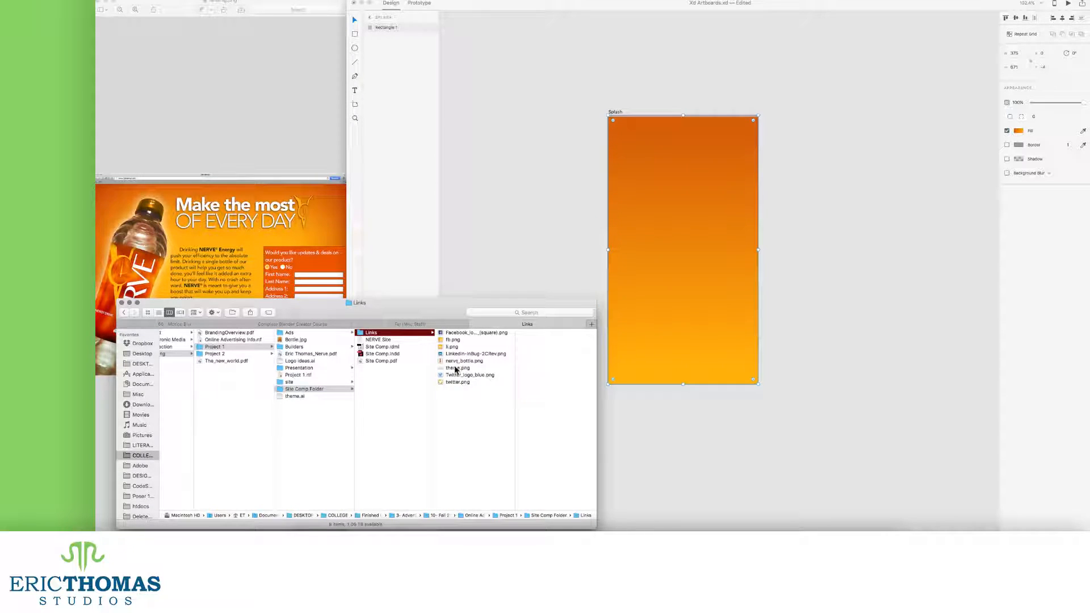
pyautogui.click(299, 368)
pyautogui.click(373, 333)
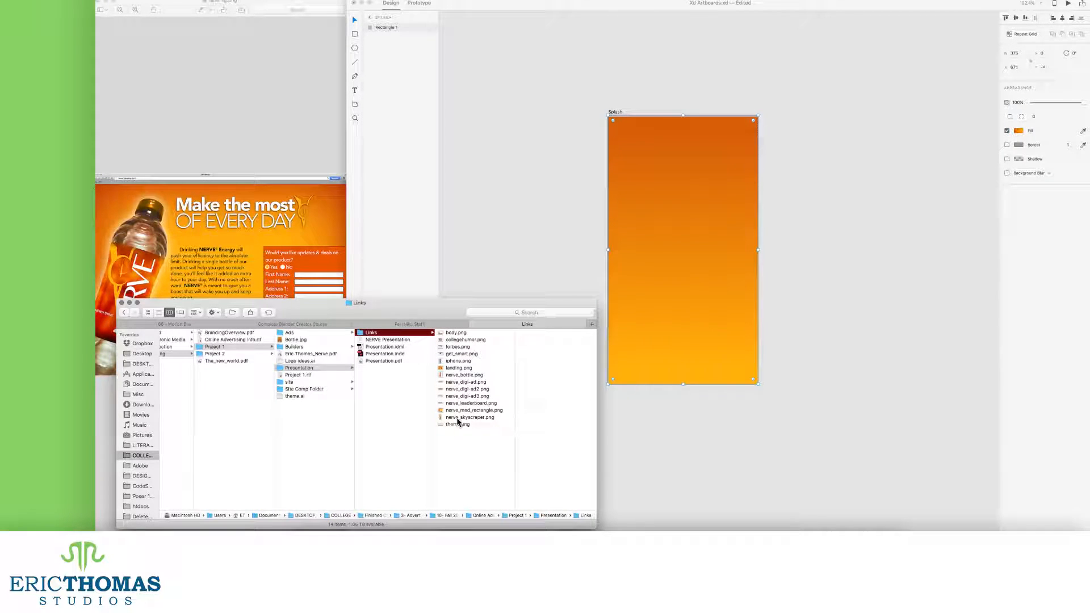
pyautogui.moveTo(461, 375); pyautogui.dragTo(850, 487)
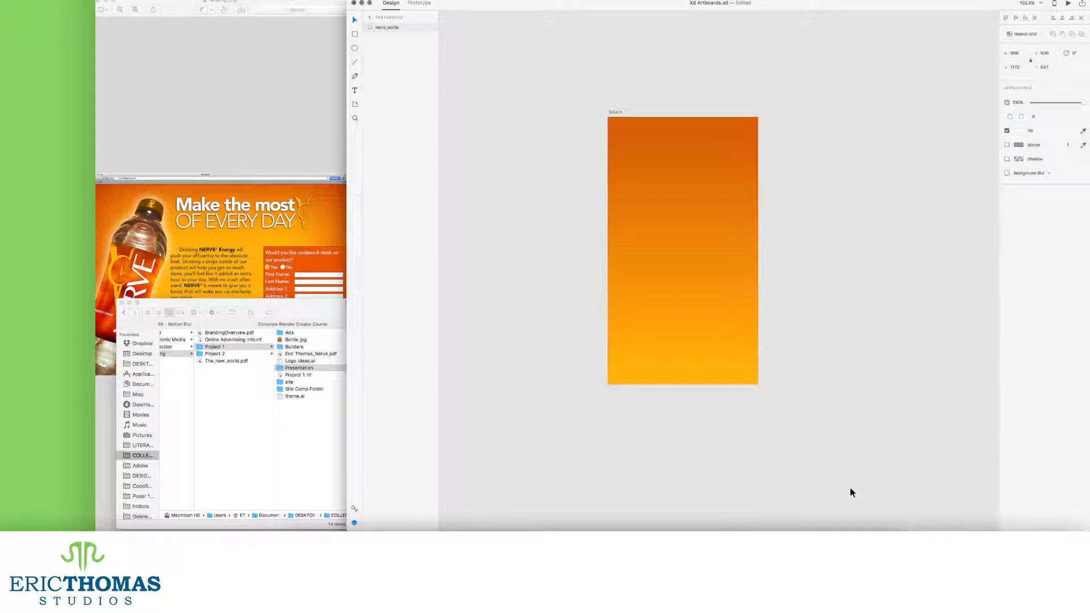
pyautogui.scroll(-6, 850, 487)
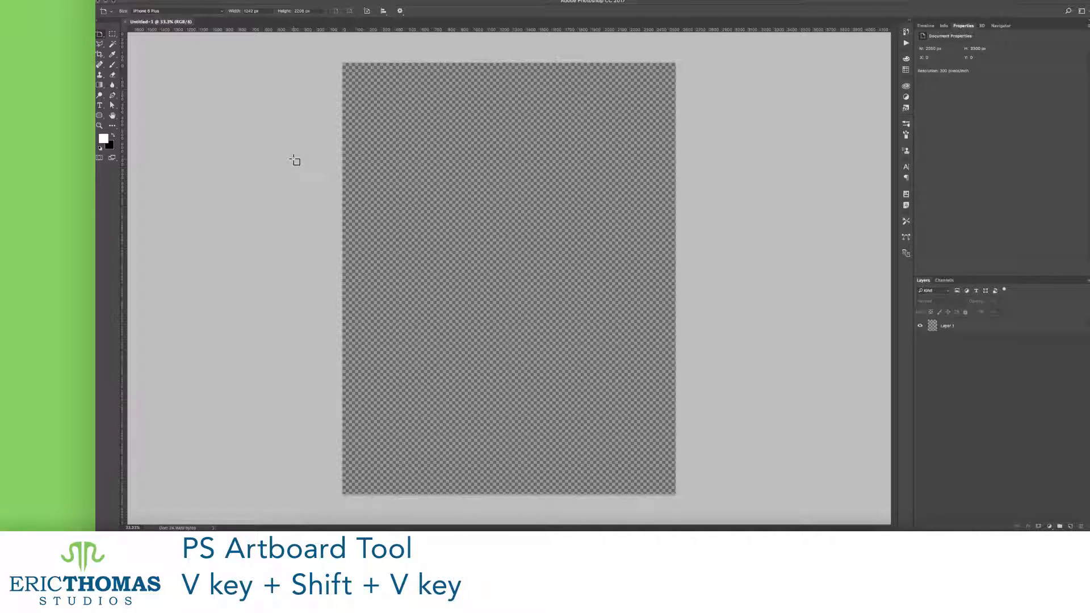
# Draw a narrow custom artboard about 185 px wide and 615 px tall with the Artboard tool and keep it selected.
pyautogui.moveTo(293, 160); pyautogui.dragTo(320, 241)
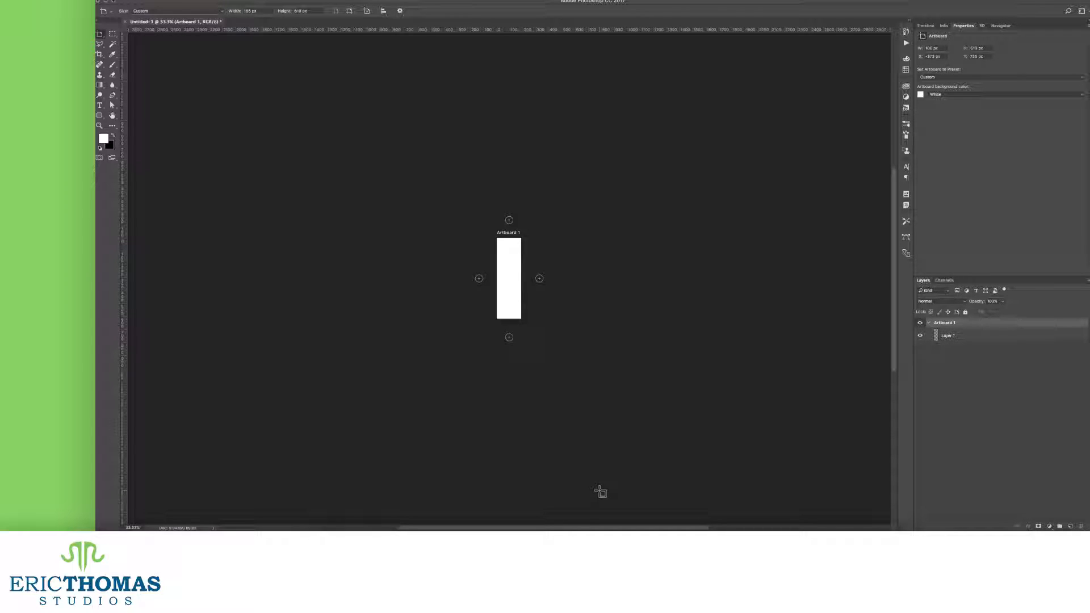
pyautogui.click(985, 484)
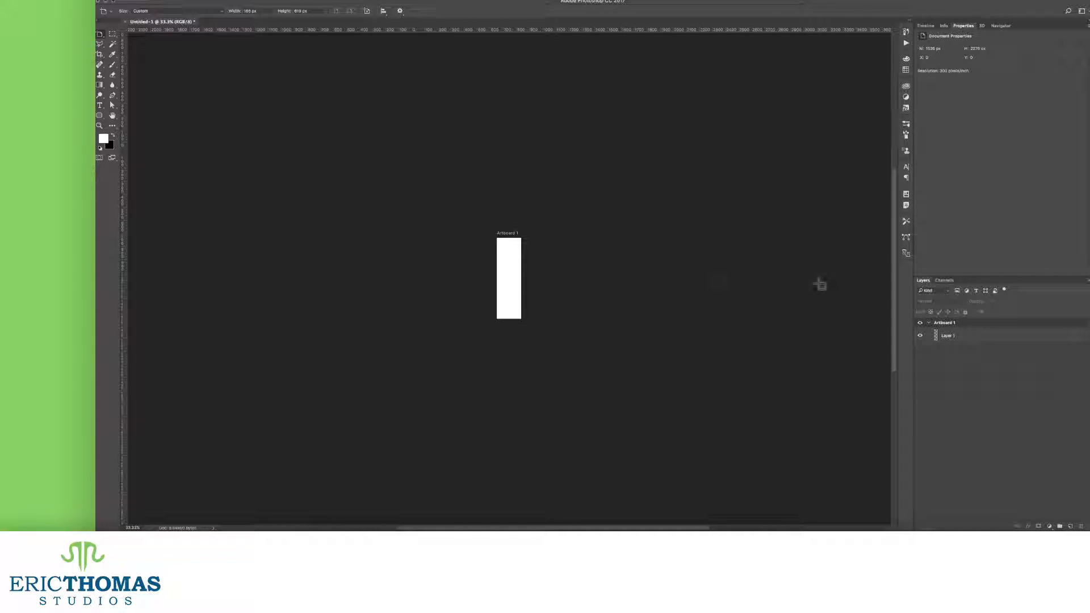
pyautogui.click(956, 323)
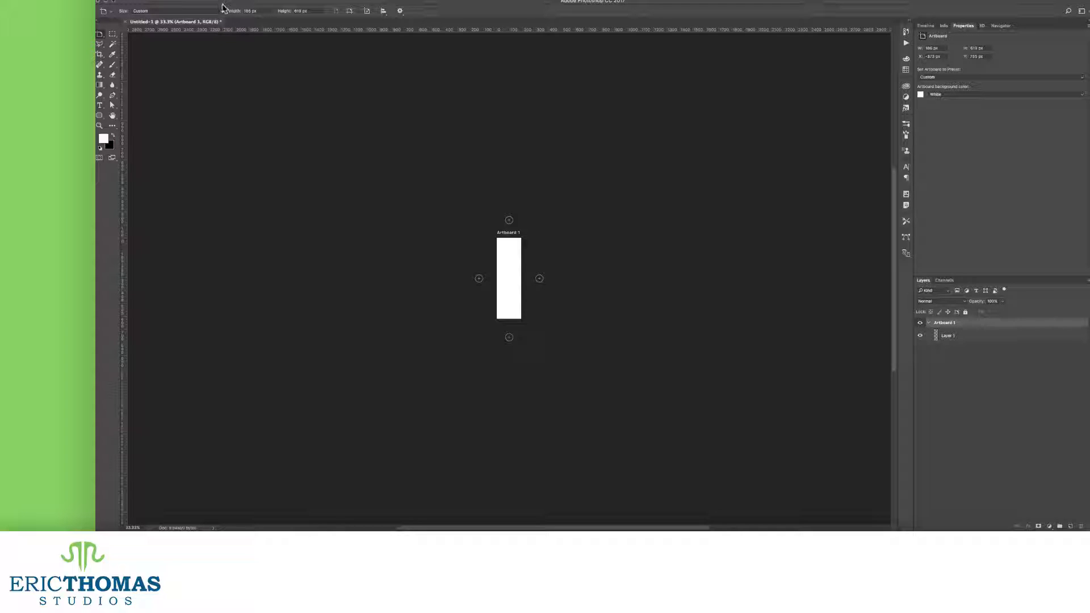
# Set the selected artboard's size to the iPhone 6 Plus preset.
pyautogui.click(187, 11)
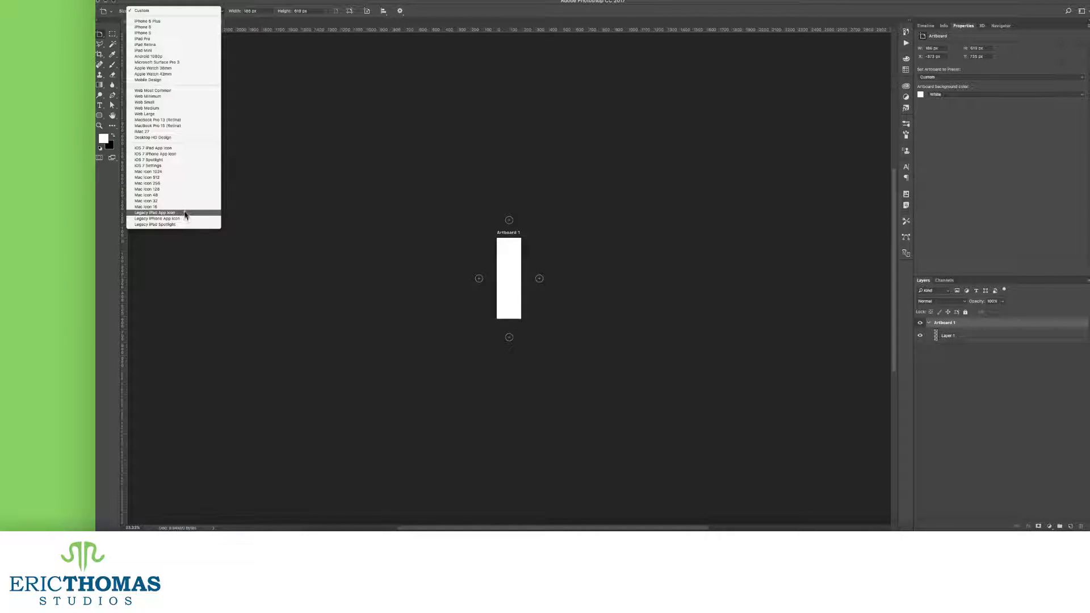
pyautogui.click(166, 22)
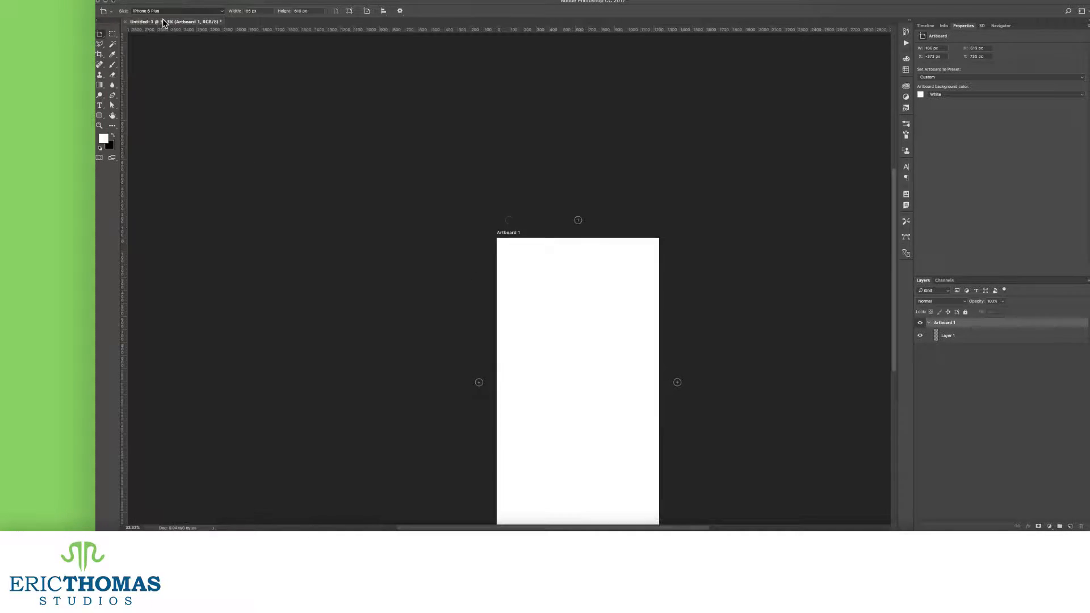
pyautogui.scroll(-4, 441, 167)
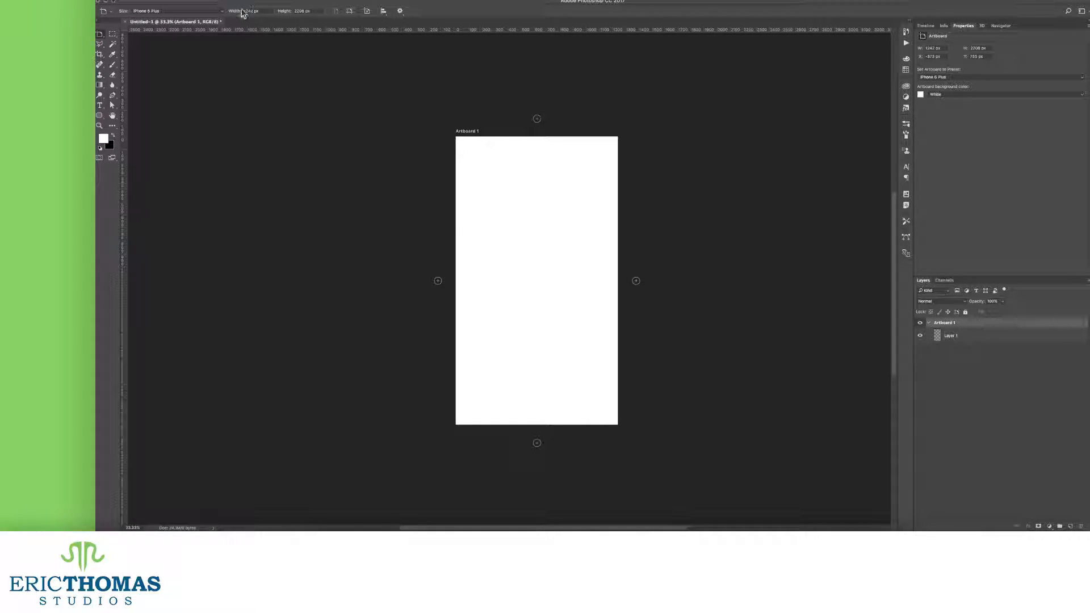
# Try a custom artboard size of about 1650 × 2250 px, and return the artboard to the iPhone 6 Plus preset.
pyautogui.moveTo(232, 14); pyautogui.dragTo(431, 15)
pyautogui.moveTo(280, 11); pyautogui.dragTo(391, 18)
pyautogui.moveTo(321, 17); pyautogui.dragTo(173, 14)
pyautogui.click(174, 13)
pyautogui.click(170, 19)
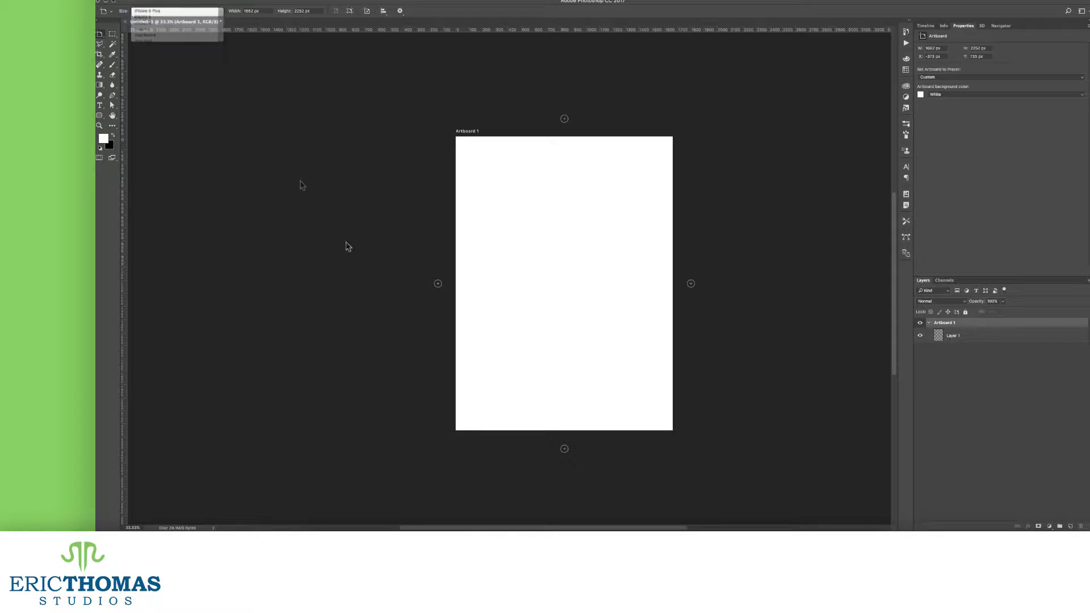
# Switch the artboard to landscape and back to portrait twice.
pyautogui.click(350, 12)
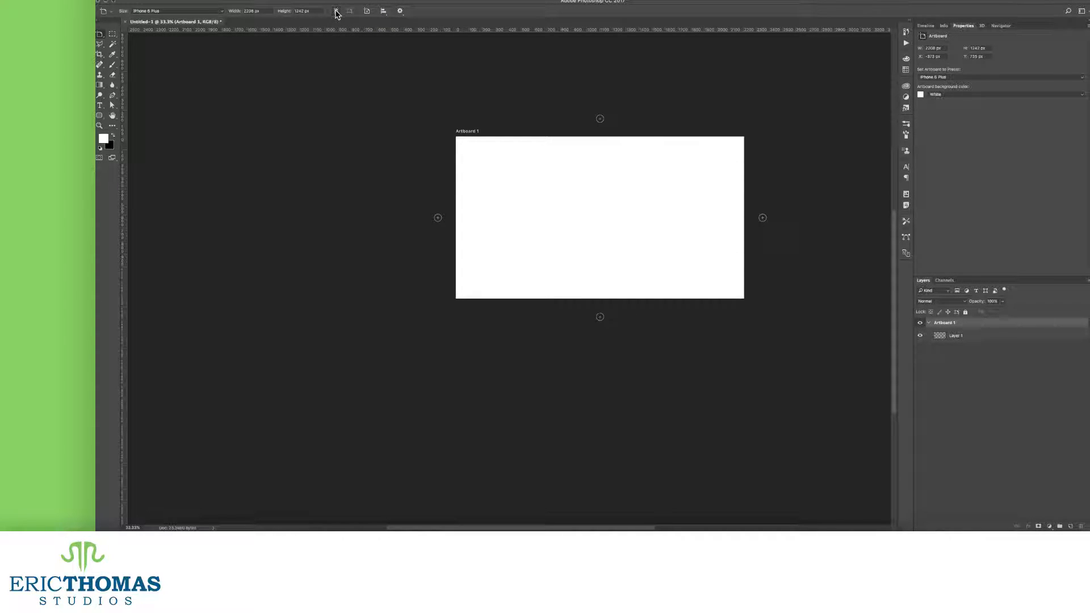
pyautogui.click(336, 12)
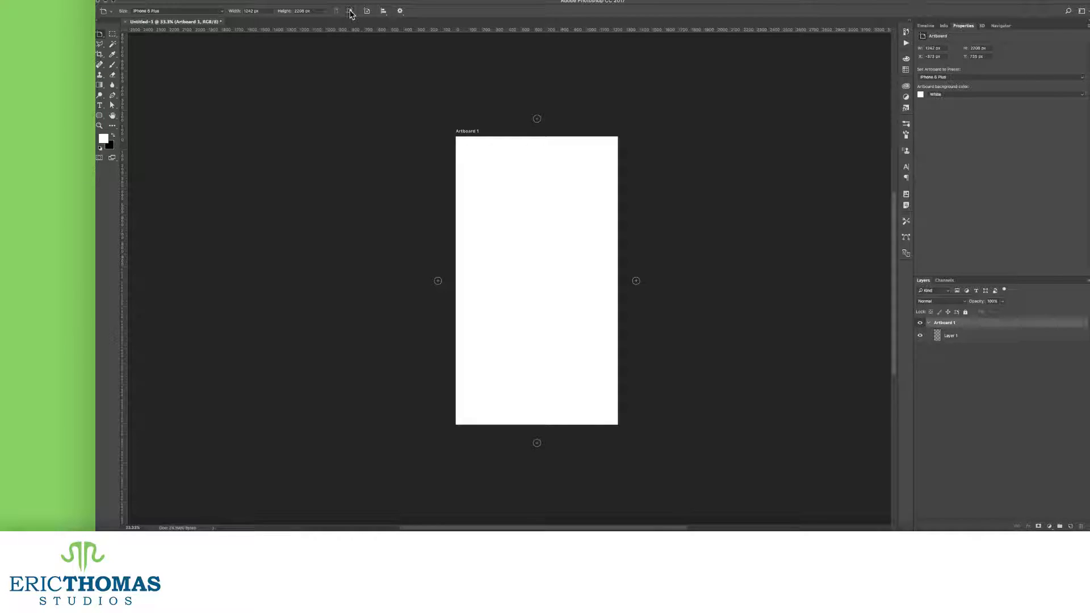
pyautogui.click(351, 12)
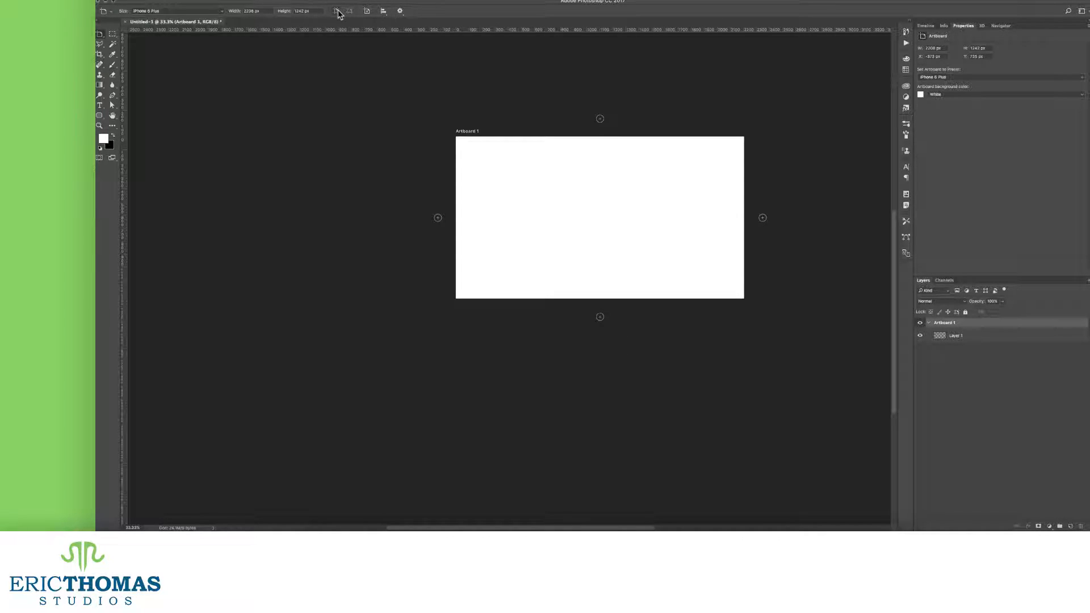
pyautogui.click(336, 12)
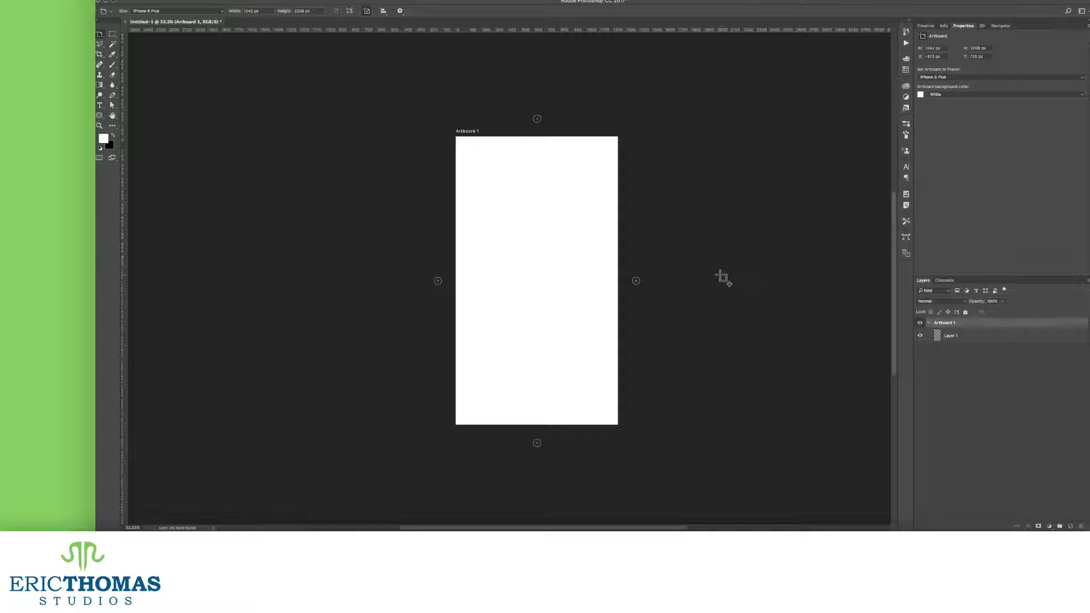
# Add a second iPhone 6 Plus artboard beside Artboard 1, starting lower on the canvas.
pyautogui.click(720, 270)
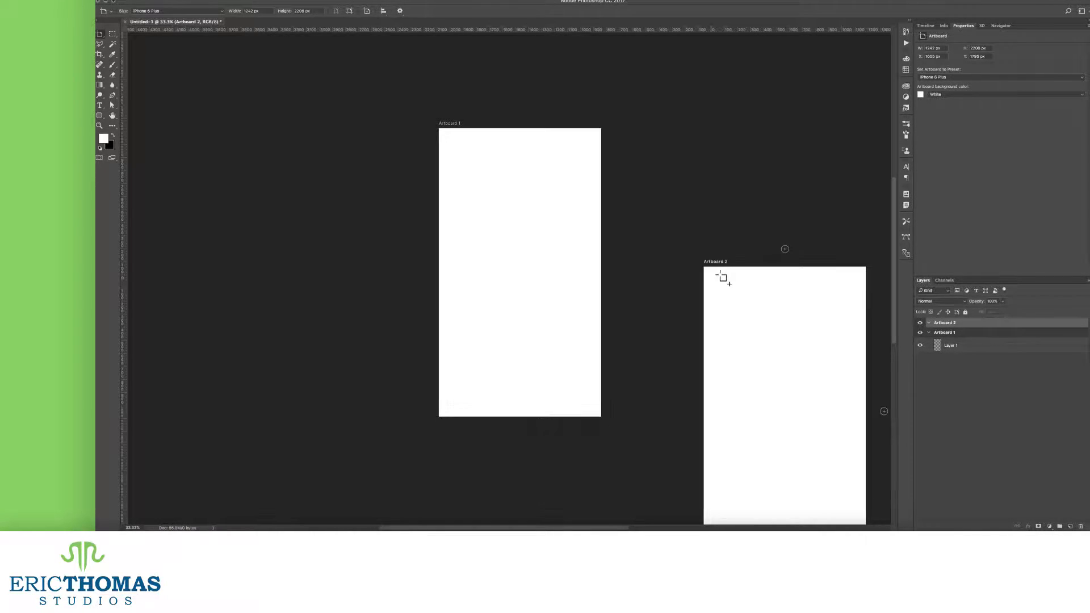
pyautogui.hscroll(5, 722, 277)
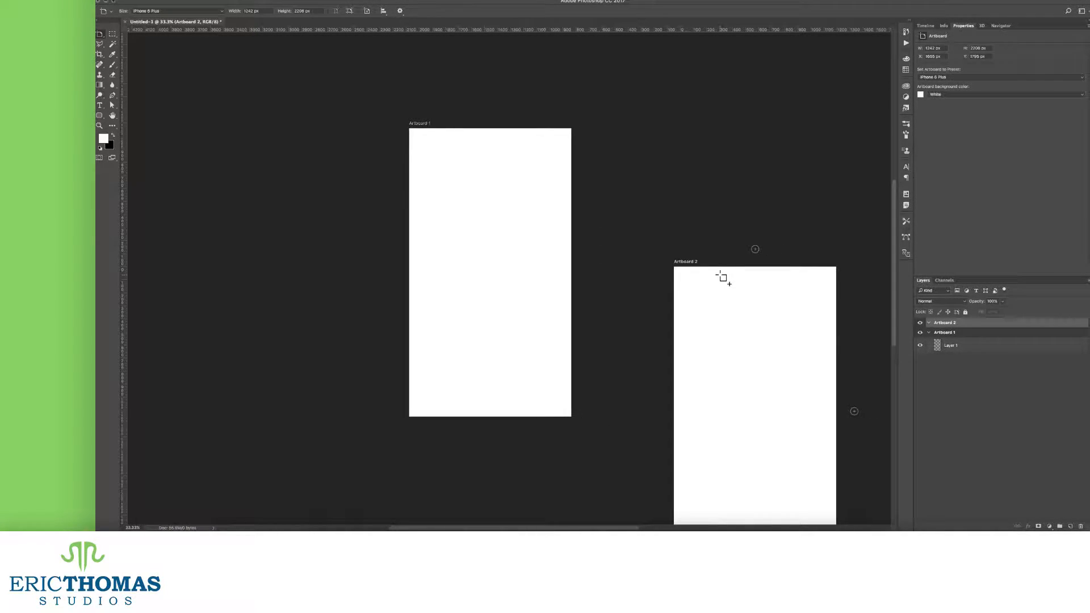
pyautogui.hscroll(1, 720, 275)
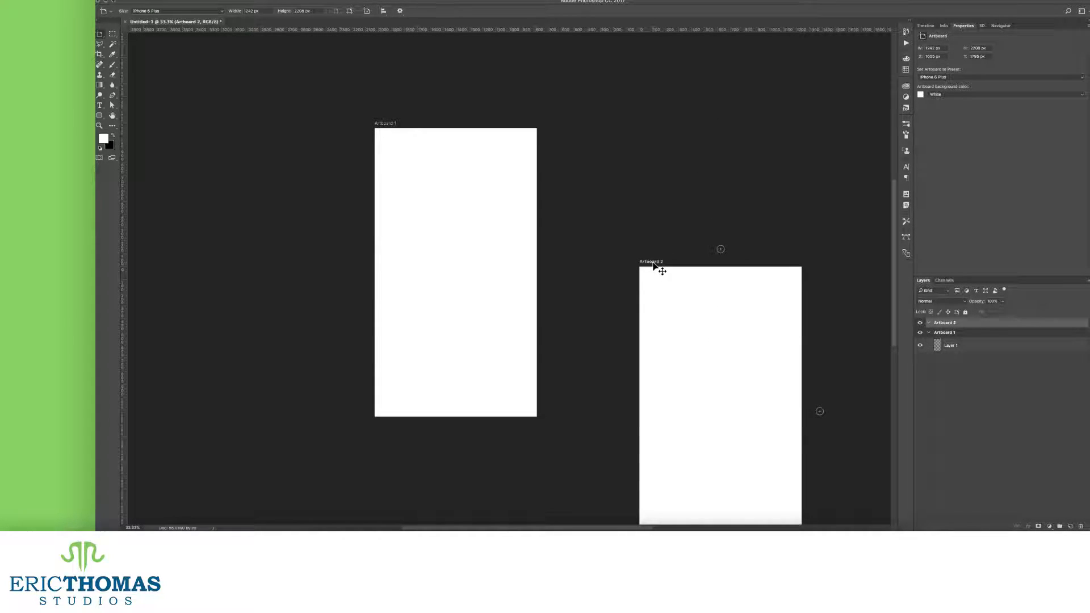
# Try moving Artboard 2 level with Artboard 1, and undo the move.
pyautogui.moveTo(654, 263); pyautogui.dragTo(608, 128)
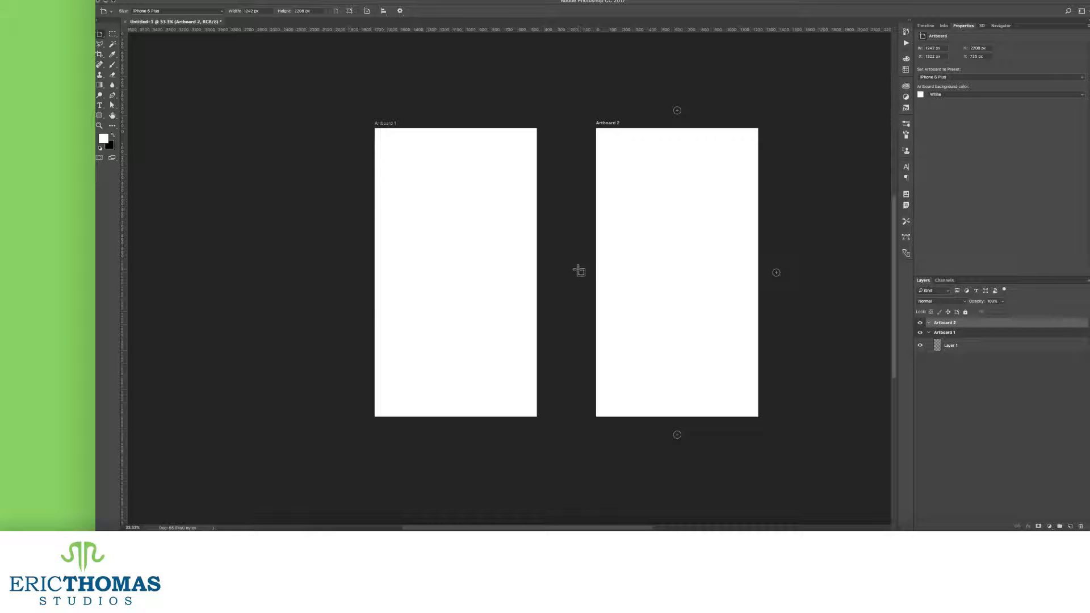
pyautogui.press('super+z')
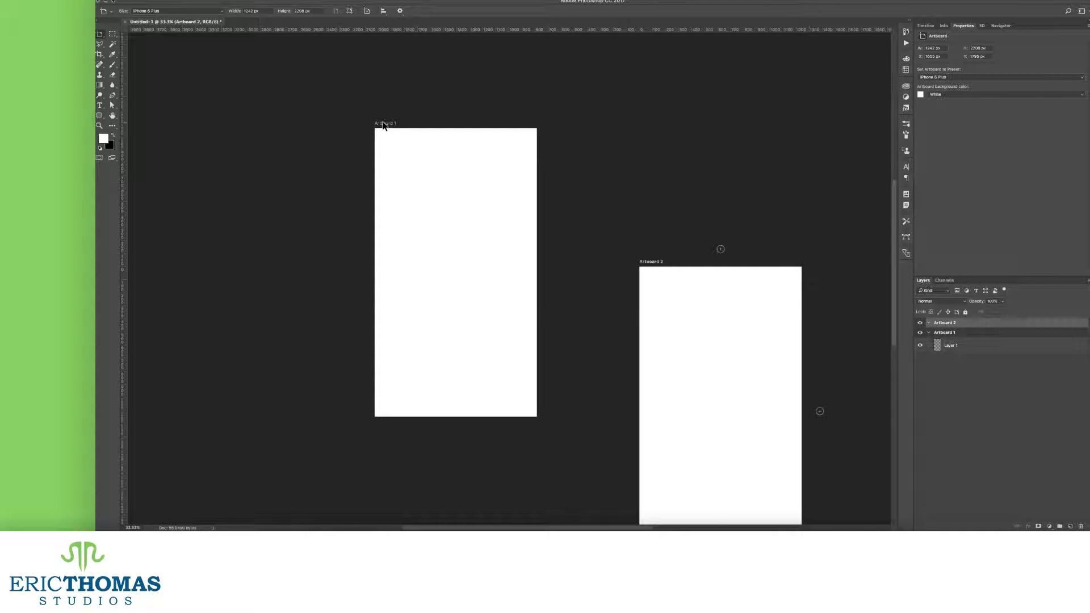
# Add Artboard 1 to the selection so both artboards are selected.
pyautogui.keyDown('shift'); pyautogui.click(383, 123); pyautogui.keyUp('shift')
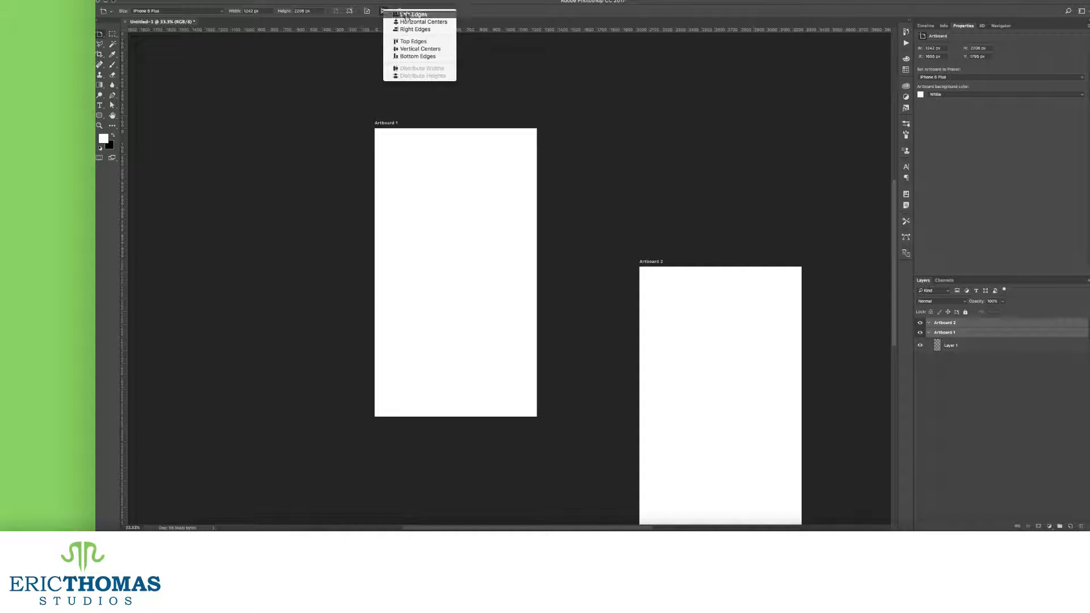
# Try aligning the two artboards by left edges, horizontal centers and right edges, undoing each alignment.
pyautogui.click(419, 15)
pyautogui.press('super+z')
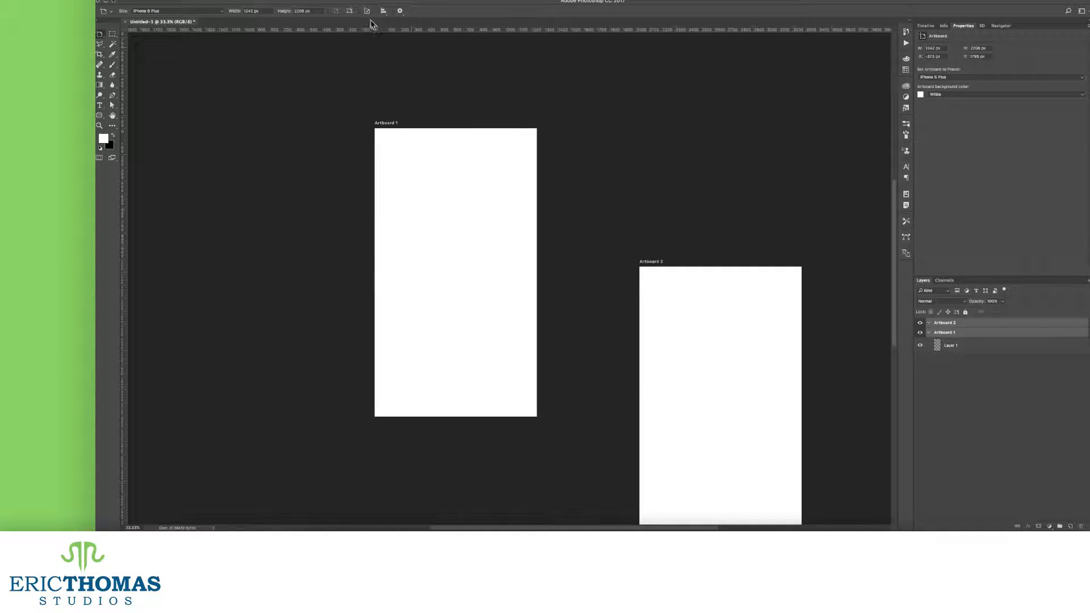
pyautogui.click(382, 11)
pyautogui.click(421, 23)
pyautogui.press('super+z')
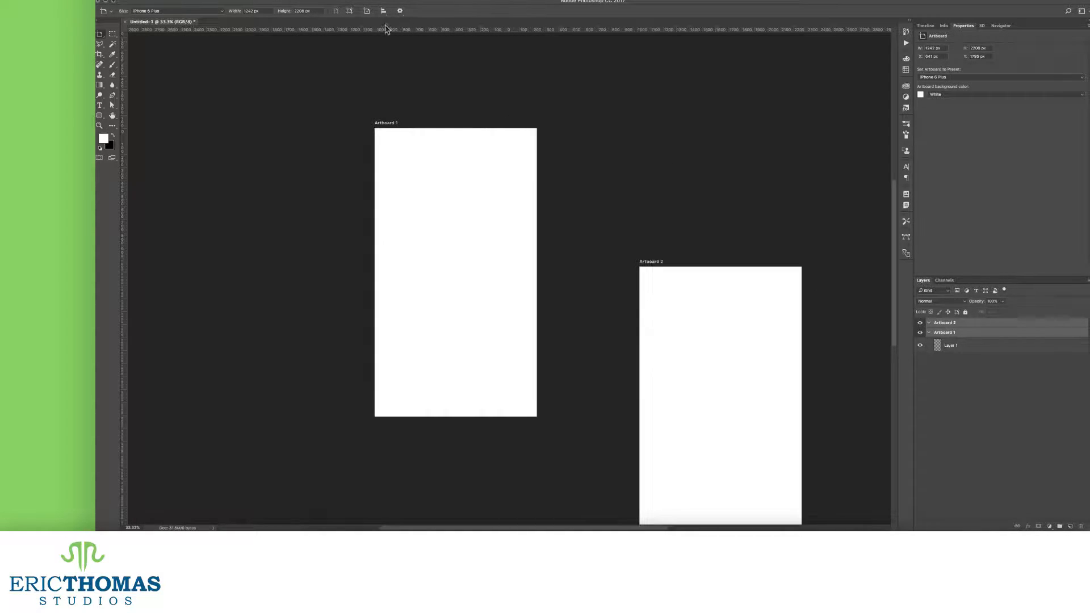
pyautogui.click(382, 11)
pyautogui.click(417, 26)
pyautogui.press('super+z')
# Try aligning the two artboards by top edges, vertical centers and bottom edges, undoing each alignment.
pyautogui.click(385, 12)
pyautogui.click(396, 43)
pyautogui.press('super+z')
pyautogui.click(383, 11)
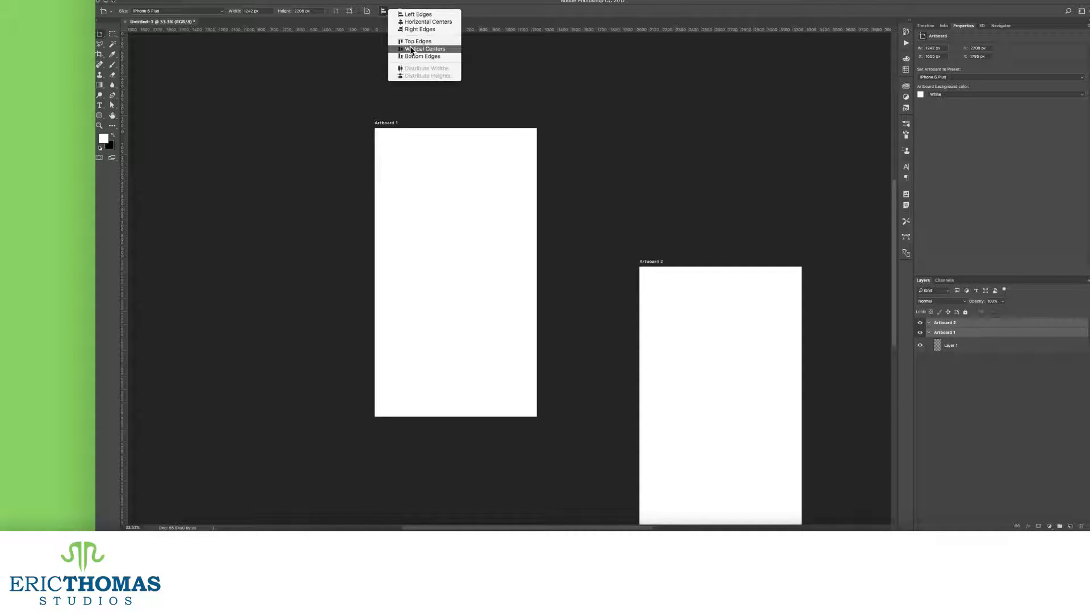
pyautogui.click(409, 68)
pyautogui.press('super+z')
pyautogui.click(383, 11)
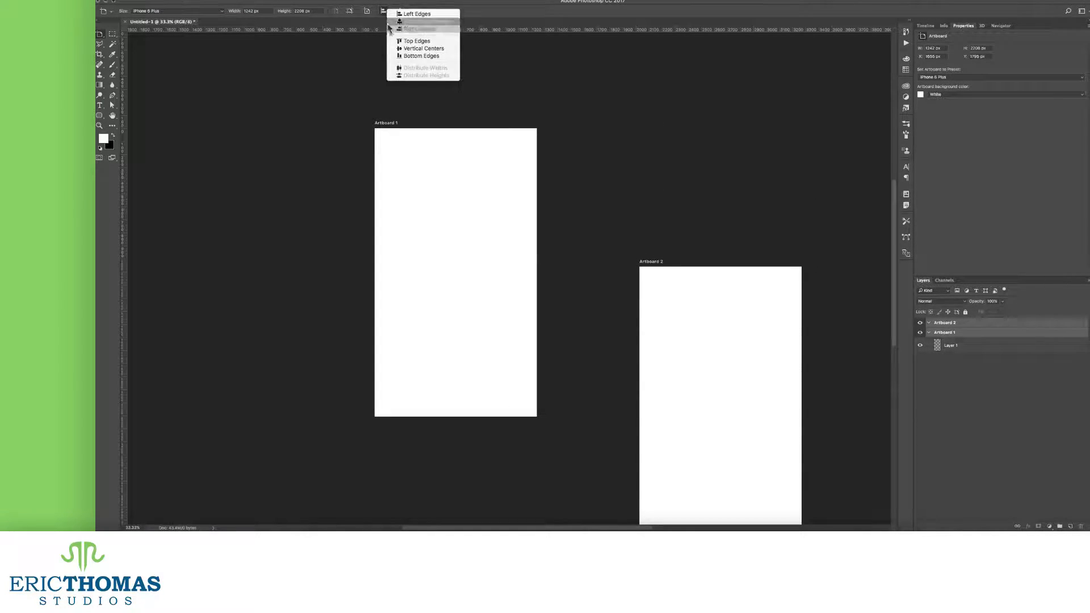
pyautogui.click(404, 61)
pyautogui.press('super+z')
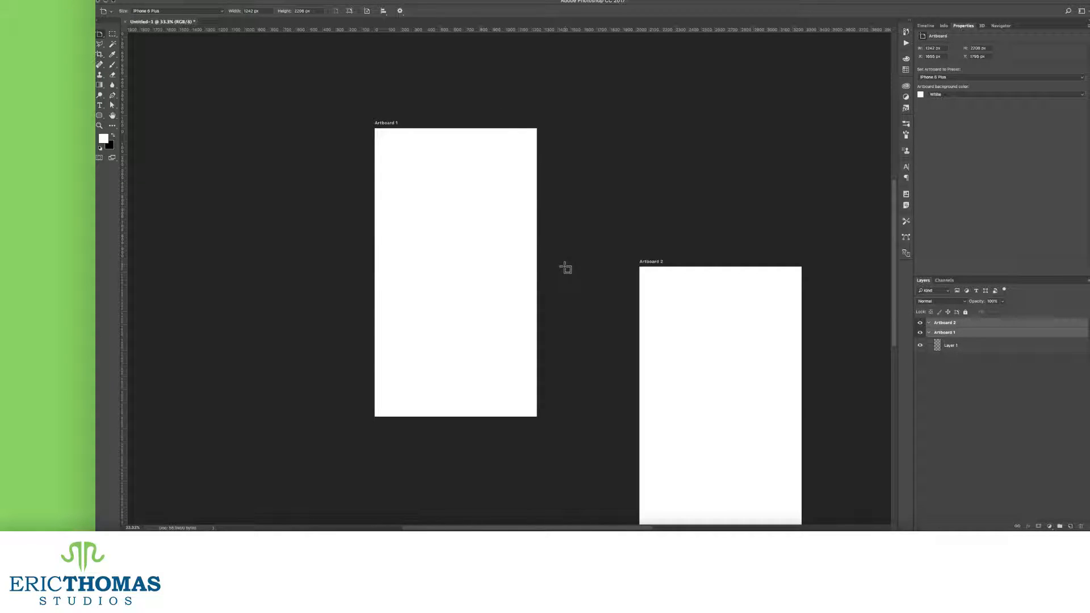
# Align Artboard 1 and Artboard 2 by their top edges.
pyautogui.click(384, 11)
pyautogui.click(398, 43)
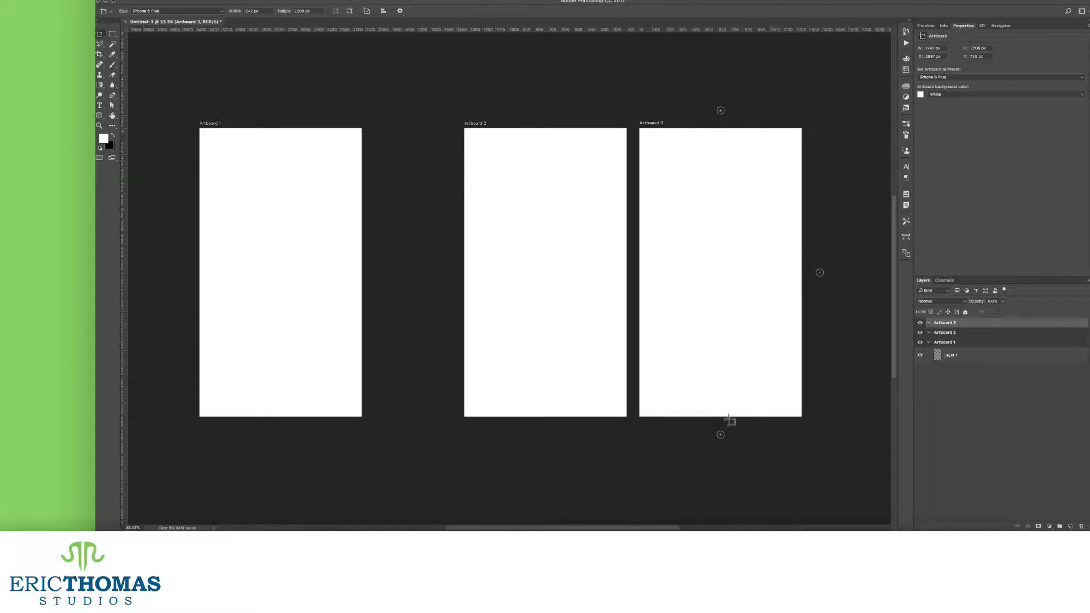
# Add three adjoining artboards of the same size: one below Artboard 3, one to its right, and one above that.
pyautogui.click(721, 435)
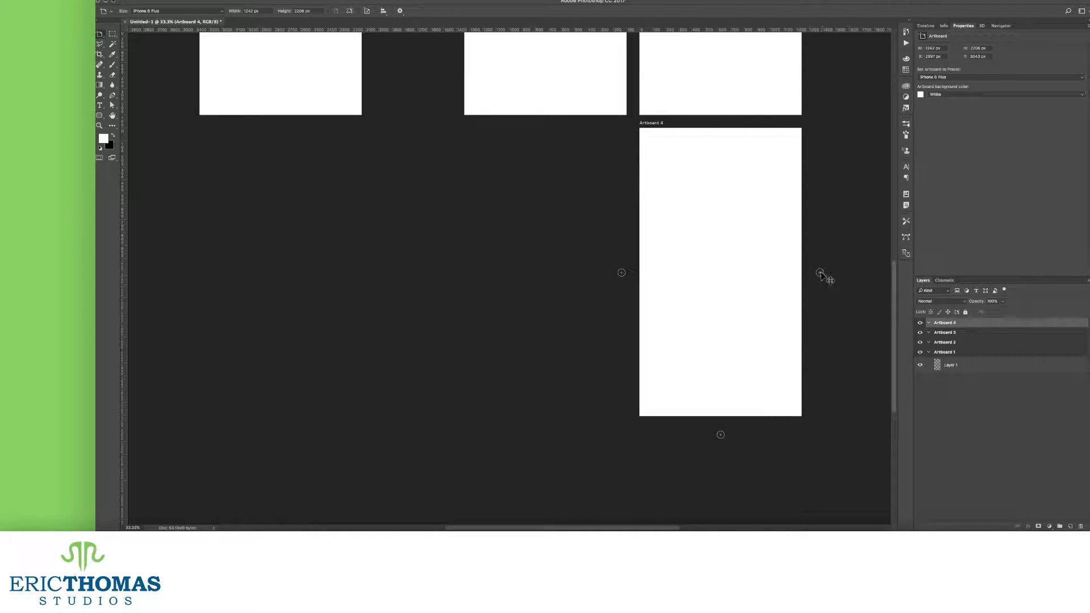
pyautogui.click(820, 273)
pyautogui.click(721, 110)
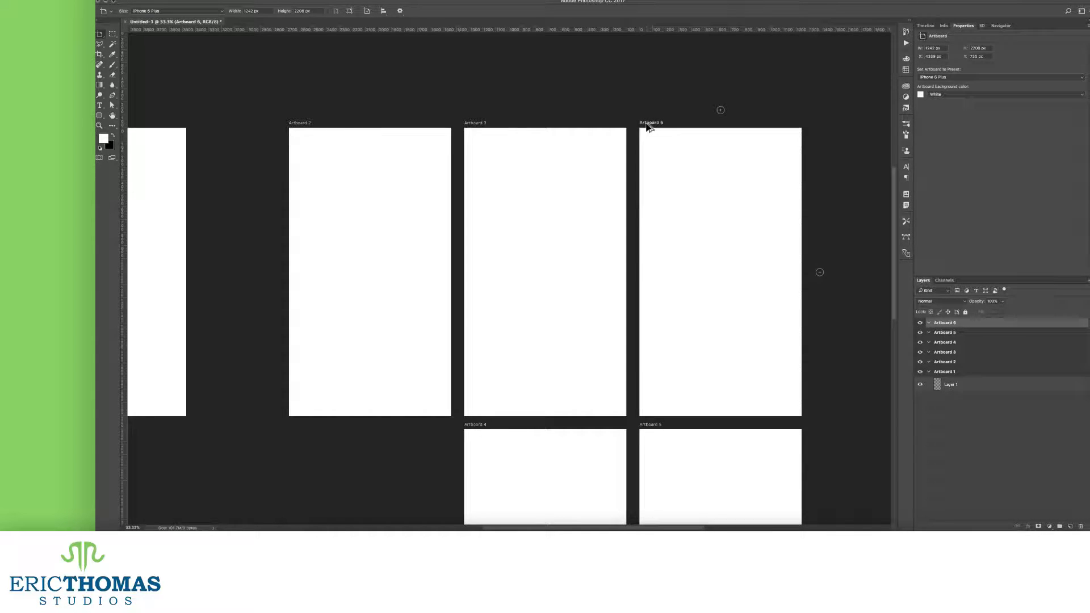
# Duplicate Artboard 6 and place the copy to its right in the upper row.
pyautogui.moveTo(652, 127); pyautogui.dragTo(826, 131)
pyautogui.hscroll(3, 826, 132)
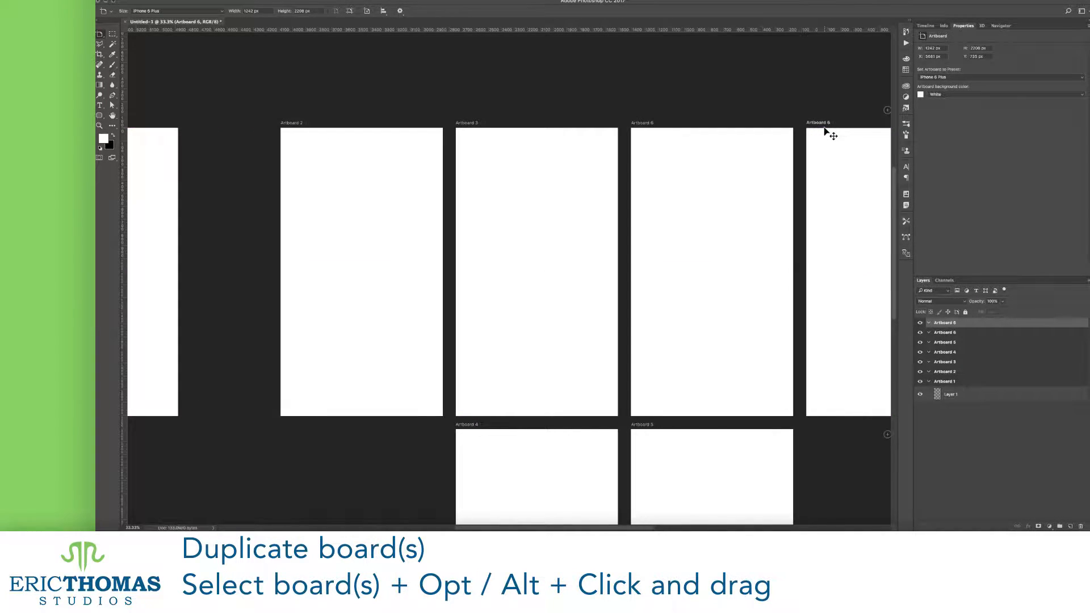
pyautogui.hscroll(3, 828, 132)
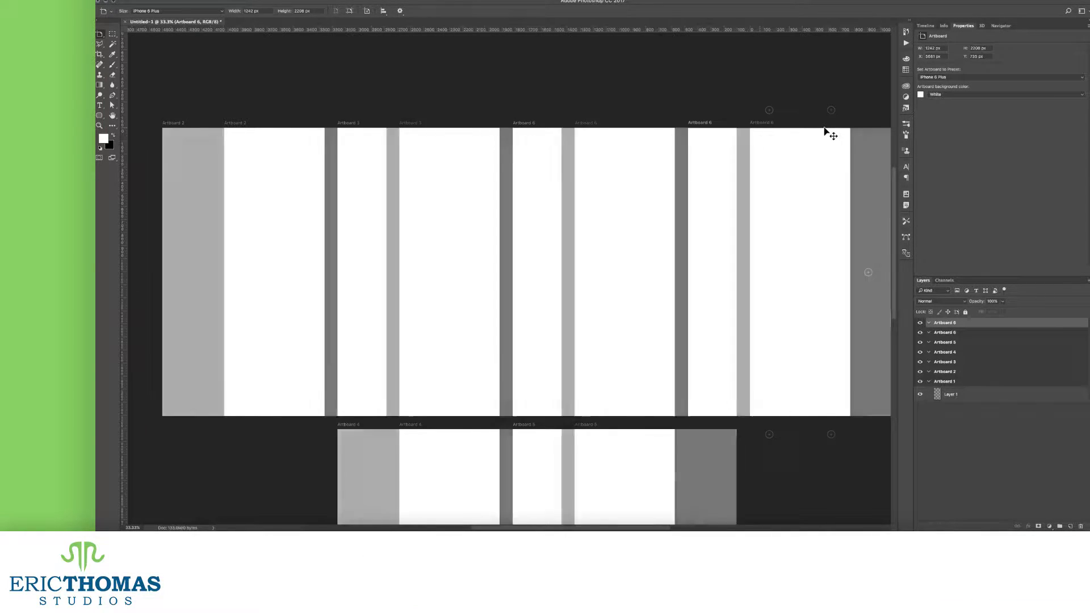
# Draw a rectangular path about 1867 by 823 px across the upper part of Artboard 1, extending past both its sides.
pyautogui.click(956, 384)
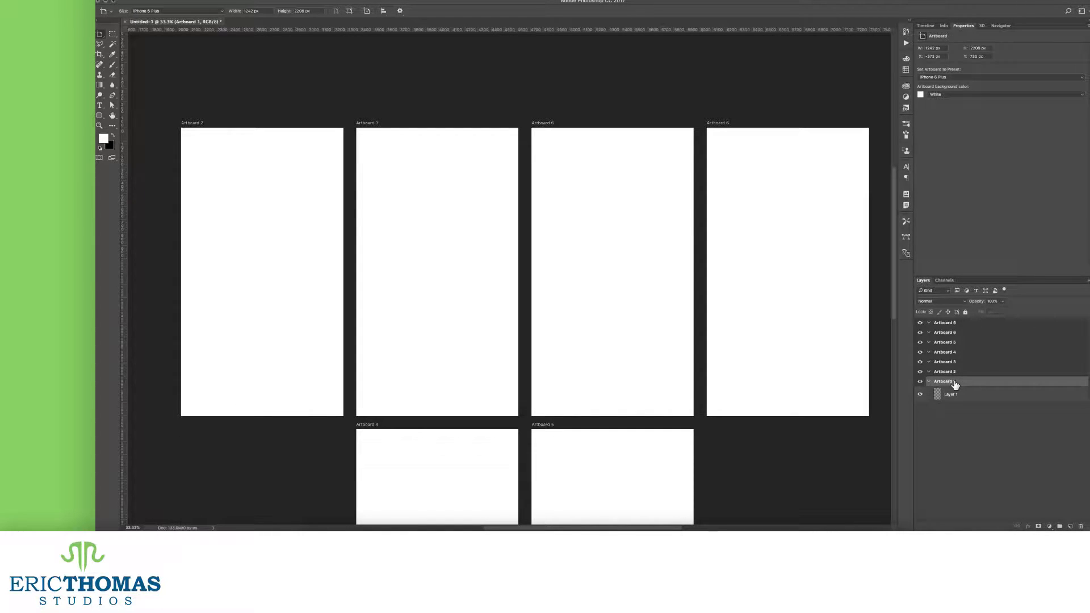
pyautogui.hscroll(-5, 865, 380)
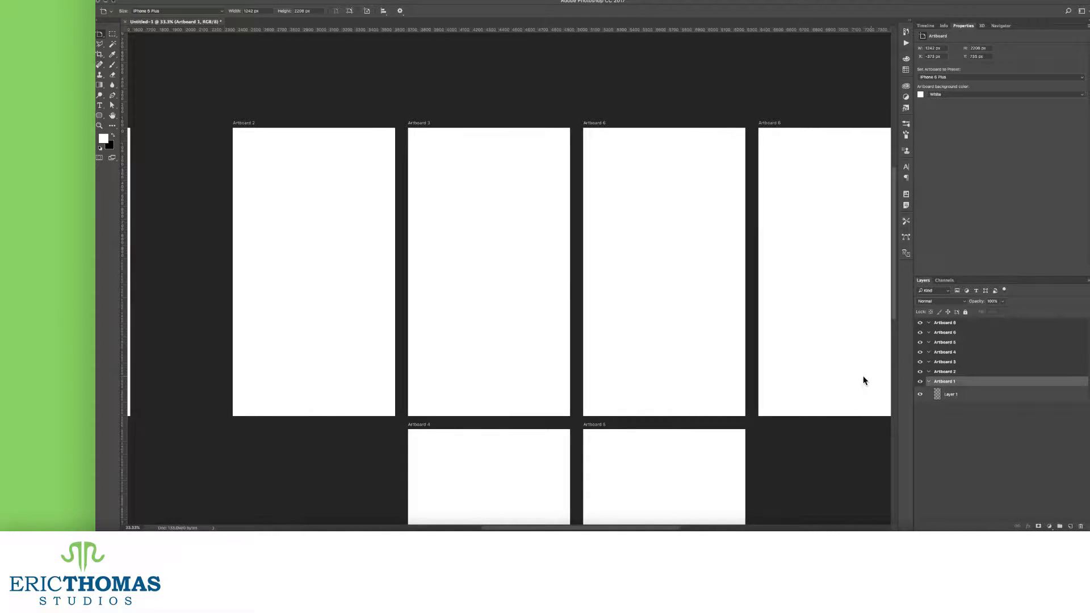
pyautogui.hscroll(-4, 865, 380)
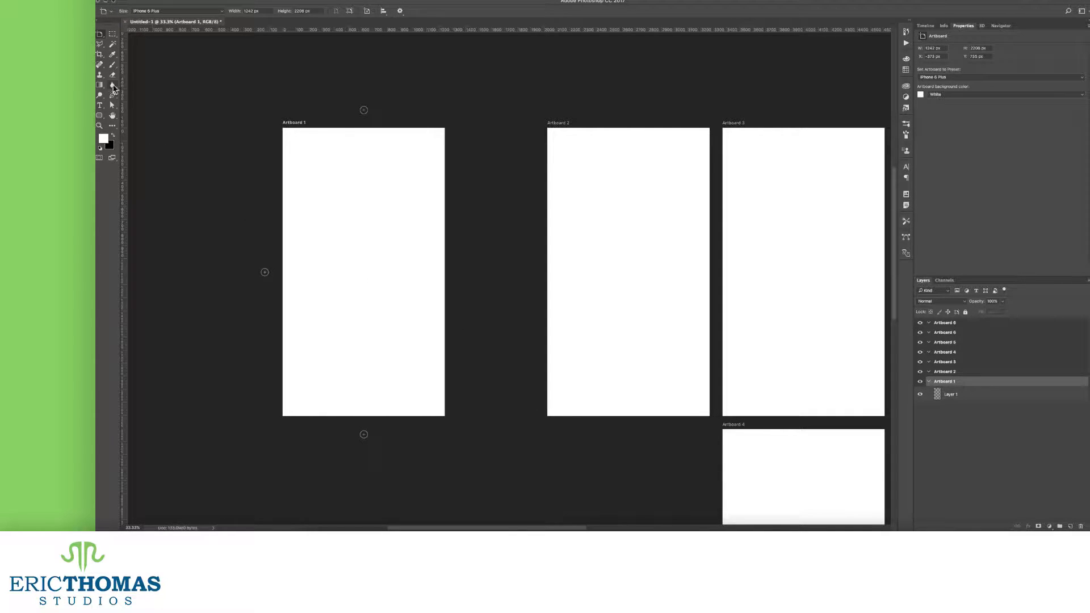
pyautogui.click(99, 115)
pyautogui.click(136, 114)
pyautogui.moveTo(244, 122); pyautogui.dragTo(488, 230)
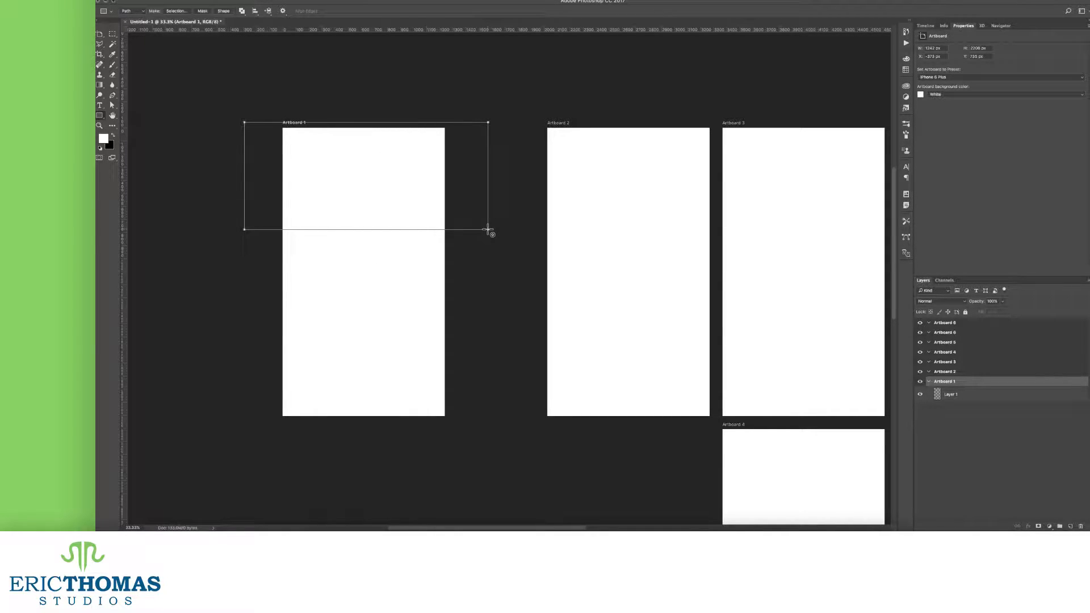
# Convert the rectangular path across Artboard 1 into a selection.
pyautogui.press('a')
pyautogui.rightClick(315, 162)
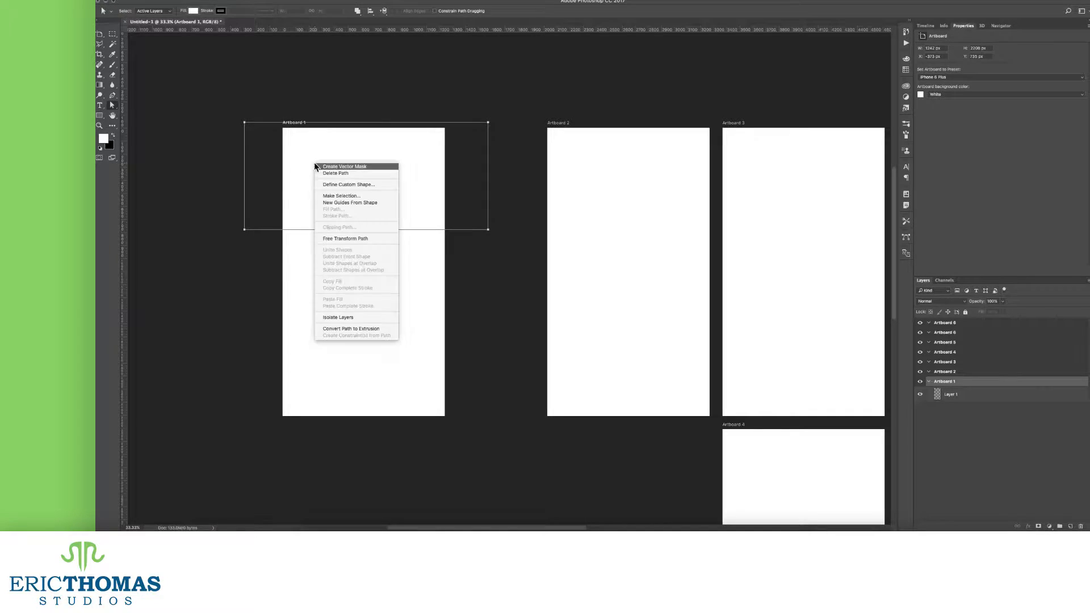
pyautogui.click(332, 196)
pyautogui.press('Return')
pyautogui.click(287, 0)
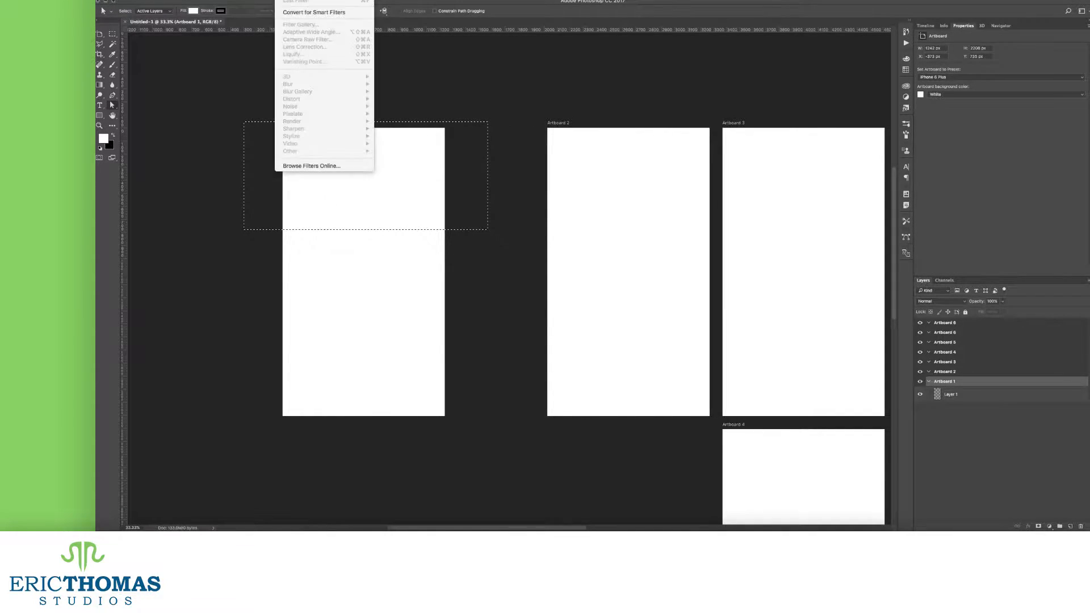
pyautogui.press('Escape')
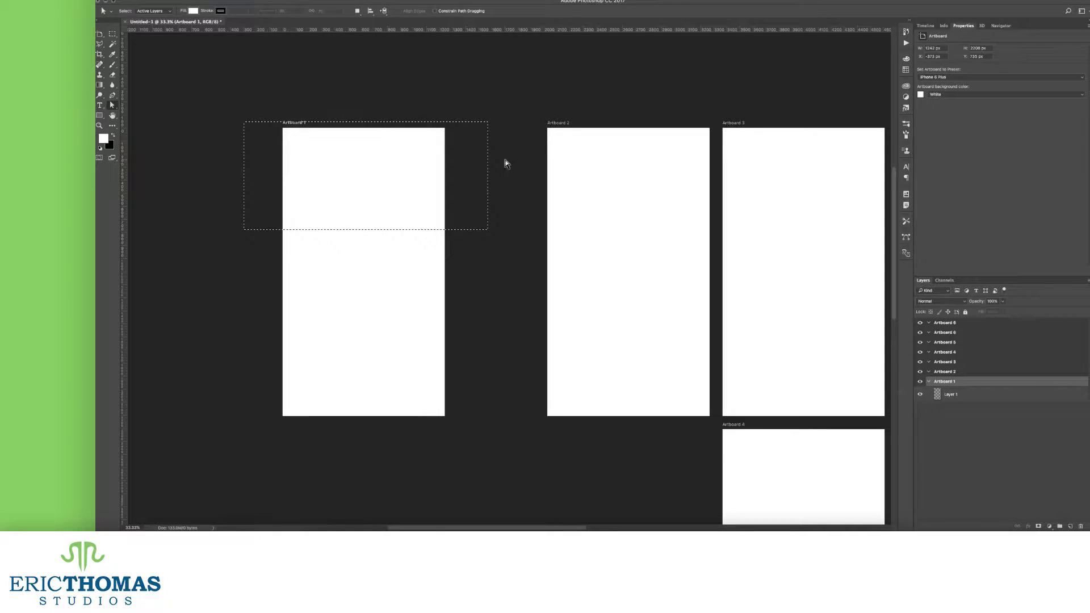
# Render clouds on Layer 1 of Artboard 1 inside the selection.
pyautogui.click(982, 395)
pyautogui.click(286, 0)
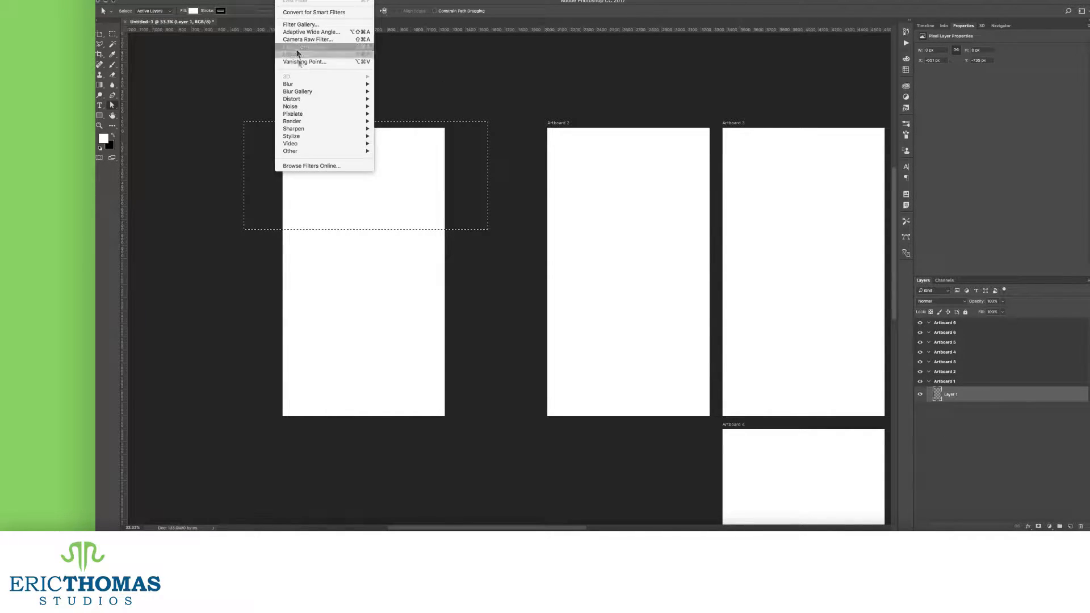
pyautogui.moveTo(301, 121)
pyautogui.click(421, 150)
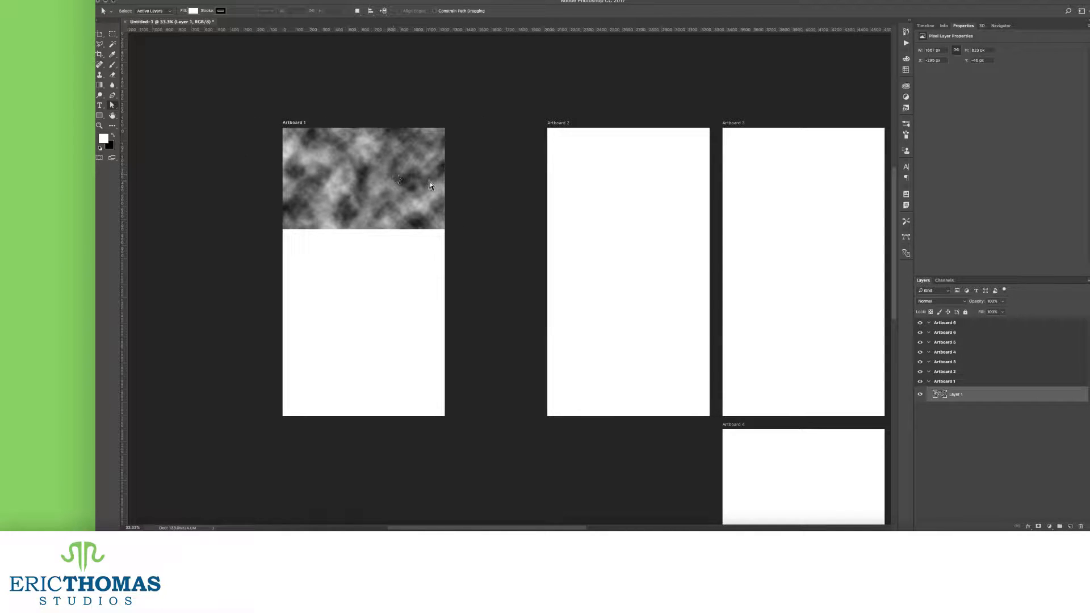
# Try shifting the clouds layer slightly within Artboard 1 using Free Transform.
pyautogui.hotkey('ctrl', 't')
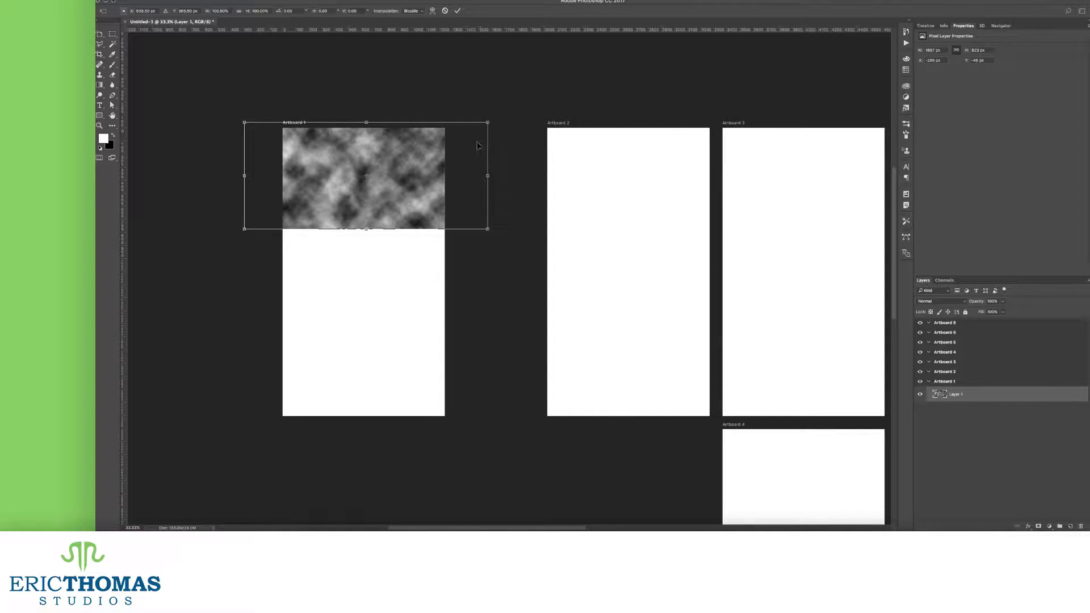
pyautogui.moveTo(329, 165); pyautogui.dragTo(305, 162)
pyautogui.press('Return')
# Copy the clouds layer into the upper-row Artboard 6 and its duplicate, Artboard 4 and Artboard 1.
pyautogui.moveTo(956, 396); pyautogui.dragTo(958, 350)
pyautogui.hscroll(8, 805, 324)
pyautogui.scroll(-3, 784, 365)
pyautogui.hscroll(3, 777, 323)
pyautogui.hscroll(3, 777, 322)
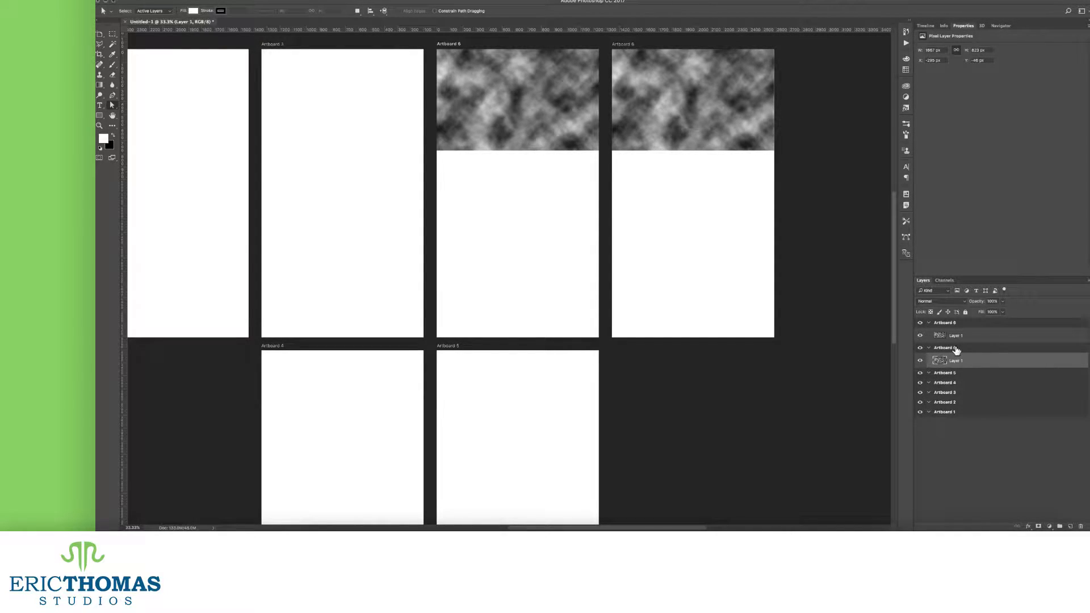
pyautogui.moveTo(957, 364); pyautogui.dragTo(957, 384)
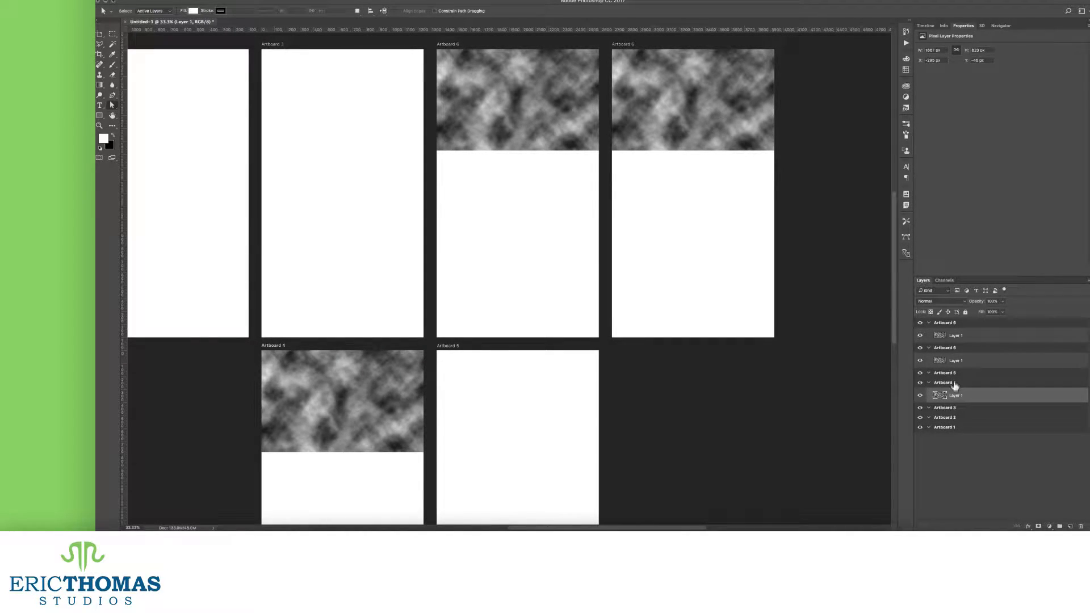
pyautogui.moveTo(954, 396)
pyautogui.mouseDown()
pyautogui.moveTo(955, 375)
pyautogui.moveTo(957, 427)
pyautogui.mouseUp()
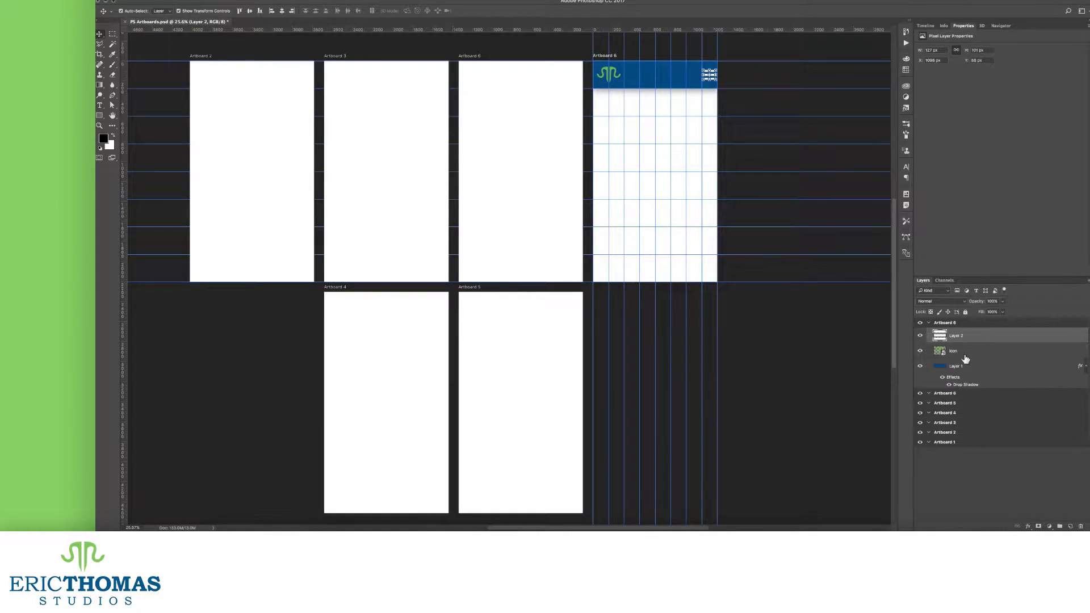
# Combine the menu icon, logo and blue bar layers into one smart object and rename it Header.
pyautogui.keyDown('shift'); pyautogui.click(954, 351); pyautogui.keyUp('shift')
pyautogui.rightClick(966, 336)
pyautogui.click(966, 336)
pyautogui.doubleClick(955, 336)
pyautogui.write('Header')
pyautogui.press('Return')
# Copy the Header smart object into each of the other six artboards.
pyautogui.moveTo(948, 338); pyautogui.dragTo(948, 347)
pyautogui.moveTo(949, 360); pyautogui.dragTo(949, 398)
pyautogui.moveTo(947, 410); pyautogui.dragTo(954, 476)
# Open the contents of the last artboard's Header smart object for editing.
pyautogui.click(959, 335)
pyautogui.rightClick(971, 336)
pyautogui.click(995, 281)
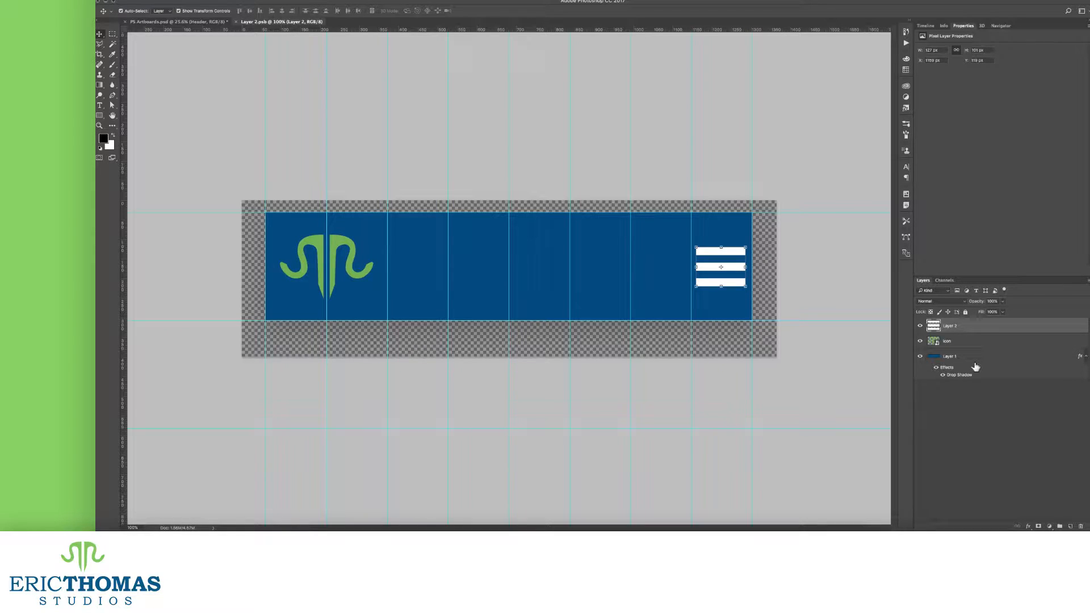
# Apply a white Color Overlay to the icon layer, then save and close the smart object's contents.
pyautogui.doubleClick(954, 347)
pyautogui.click(329, 423)
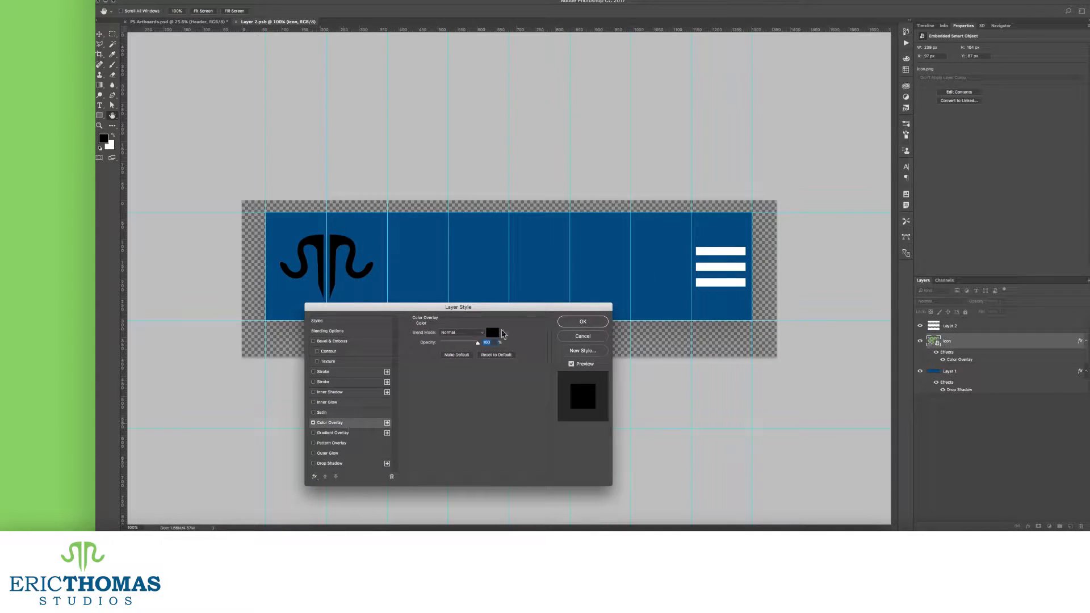
pyautogui.click(492, 332)
pyautogui.click(719, 261)
pyautogui.click(1013, 222)
pyautogui.click(562, 322)
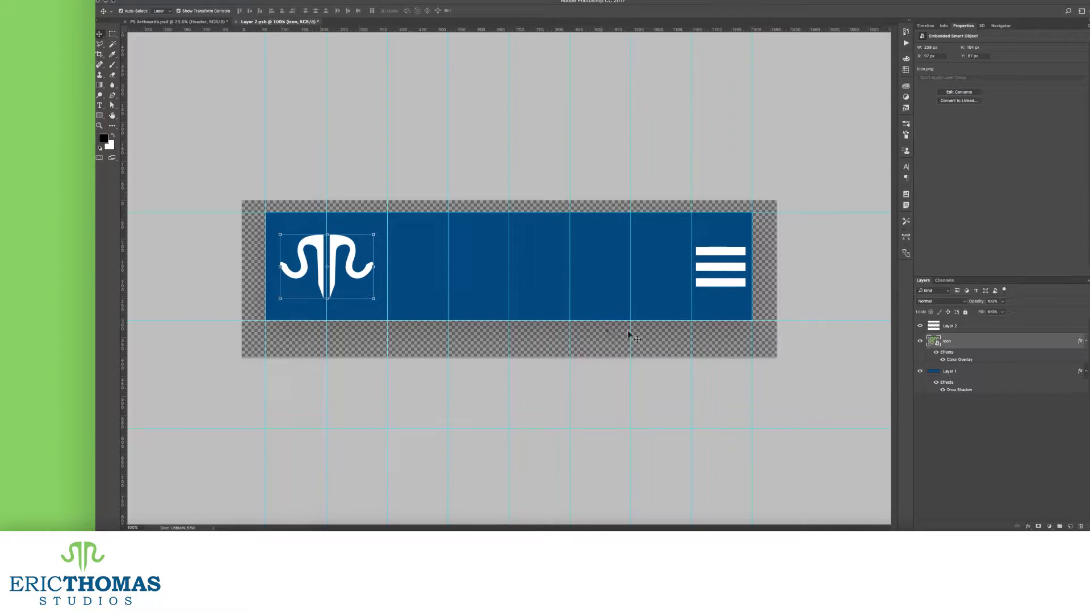
pyautogui.press('super+s')
pyautogui.click(236, 22)
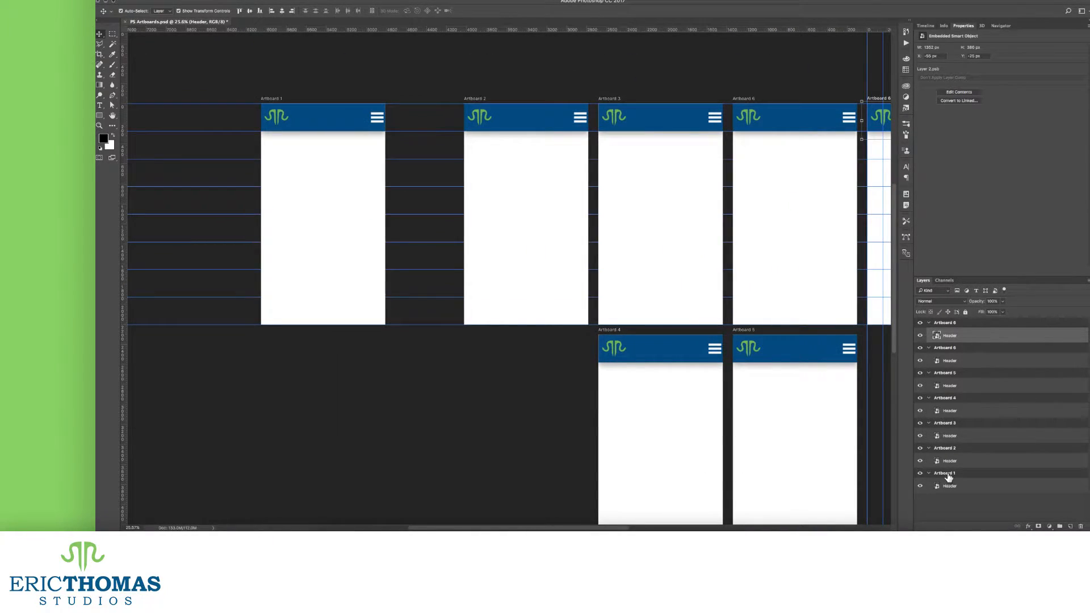
# Rename Artboards 1, 2 and 3 as Splash, UI and CGI.
pyautogui.doubleClick(946, 474)
pyautogui.write('Splash')
pyautogui.press('Tab')
pyautogui.write('UI')
pyautogui.press('Tab')
pyautogui.write('CGI')
pyautogui.press('Tab')
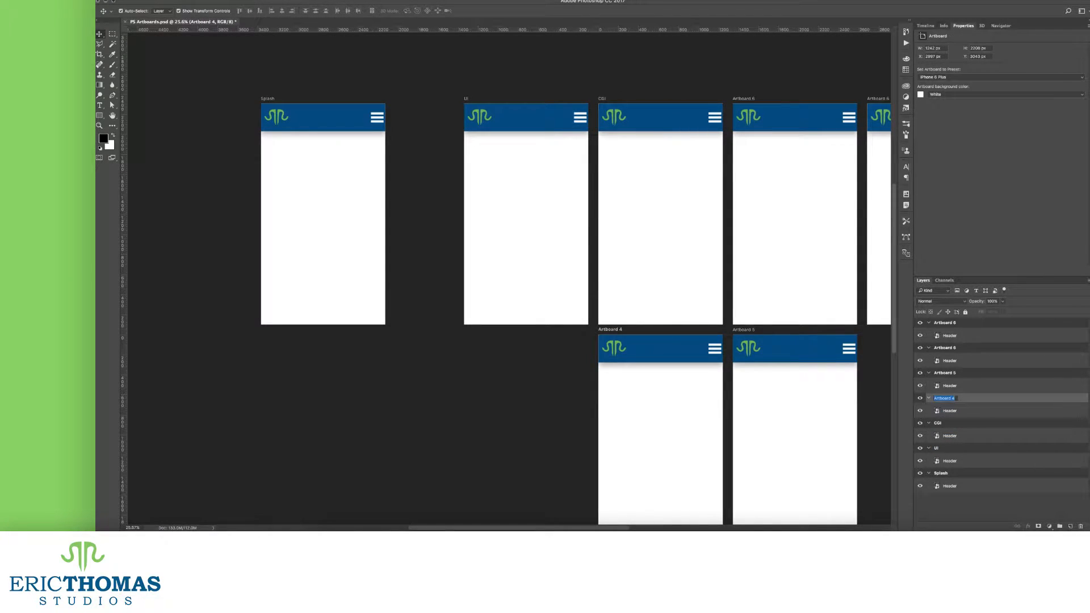
# Name Artboard 4 and the Artboard 6 beside CGI both Shop.
pyautogui.write('Shop')
pyautogui.press('Tab')
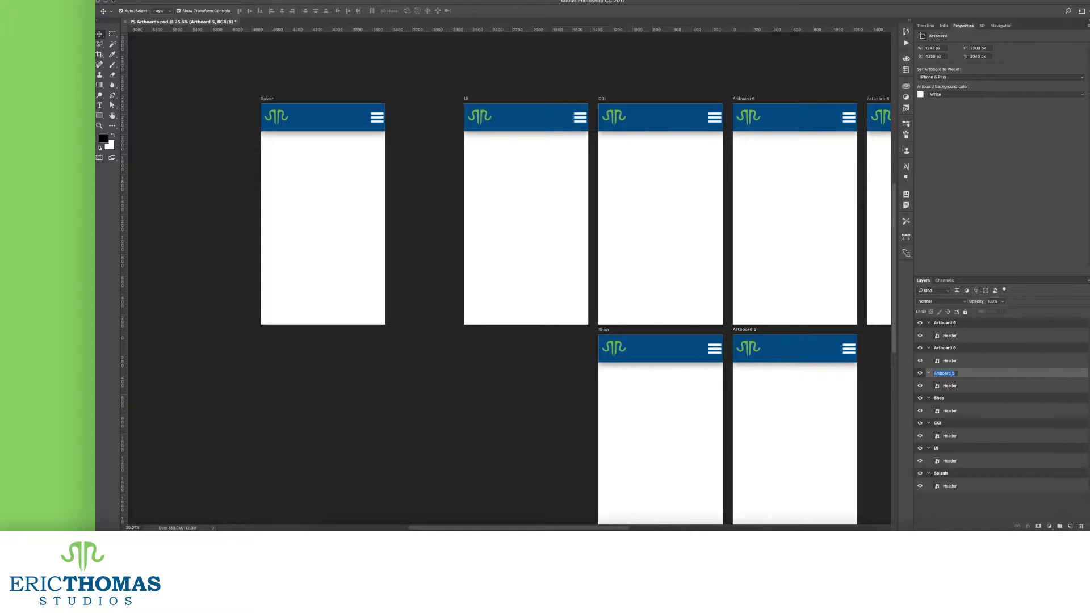
pyautogui.press('Tab')
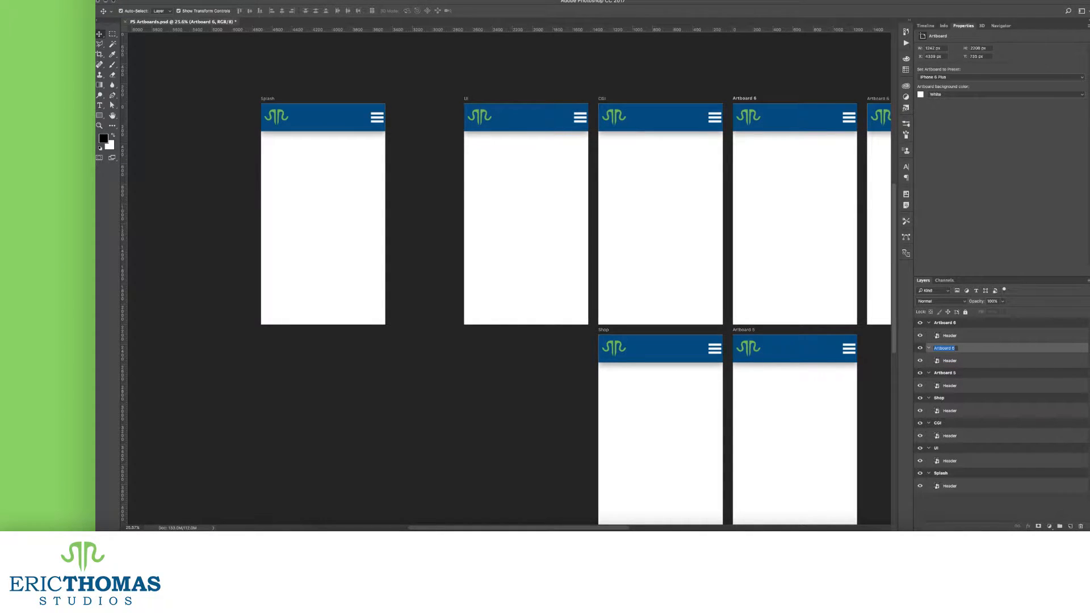
pyautogui.write('Shop')
pyautogui.press('Tab')
# Rename the artboard below CGI as Demo and Artboard 5 as Product.
pyautogui.press('Tab')
pyautogui.press('Tab')
pyautogui.press('Tab')
pyautogui.write('Demo')
pyautogui.hotkey('shift', 'Tab')
pyautogui.hotkey('shift', 'Tab')
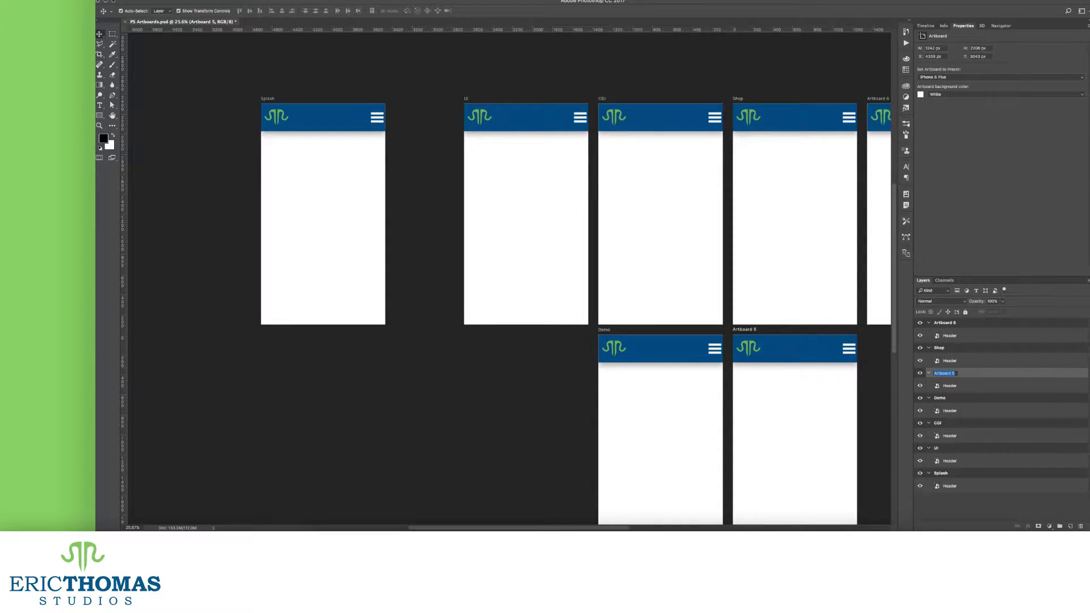
pyautogui.write('Product')
pyautogui.hotkey('shift', 'Tab')
pyautogui.hotkey('shift', 'Tab')
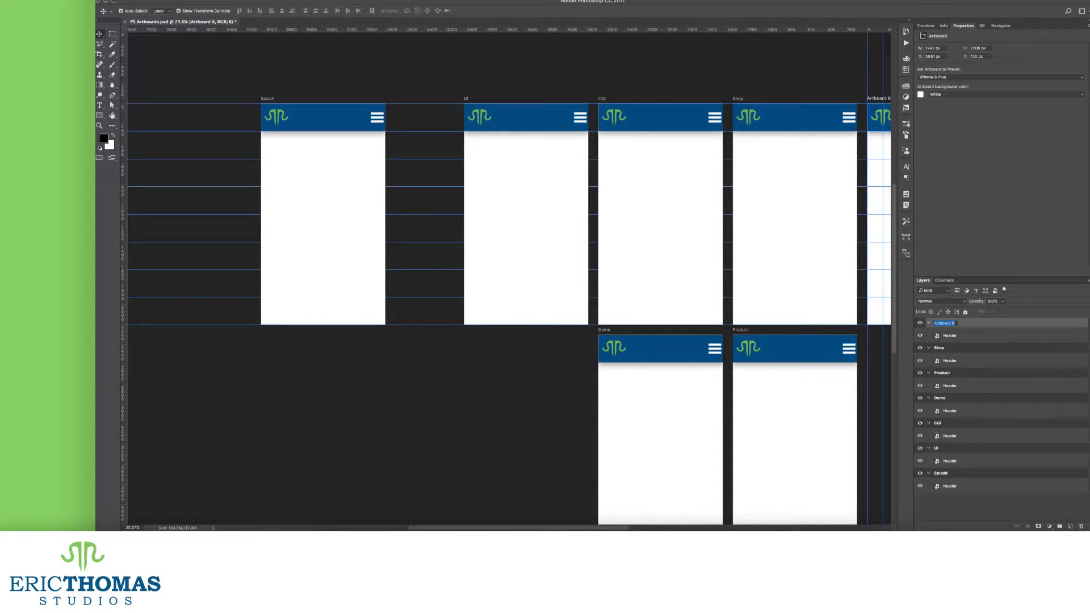
pyautogui.press('Return')
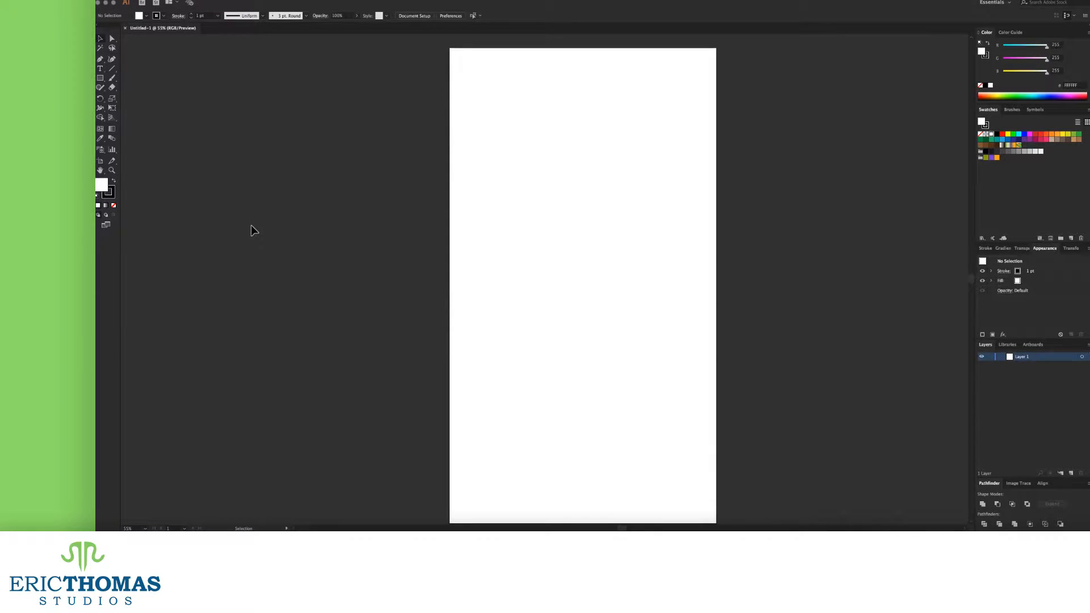
# In Illustrator, select the artboard with the Artboard tool and rename it Splash Screen.
pyautogui.click(102, 164)
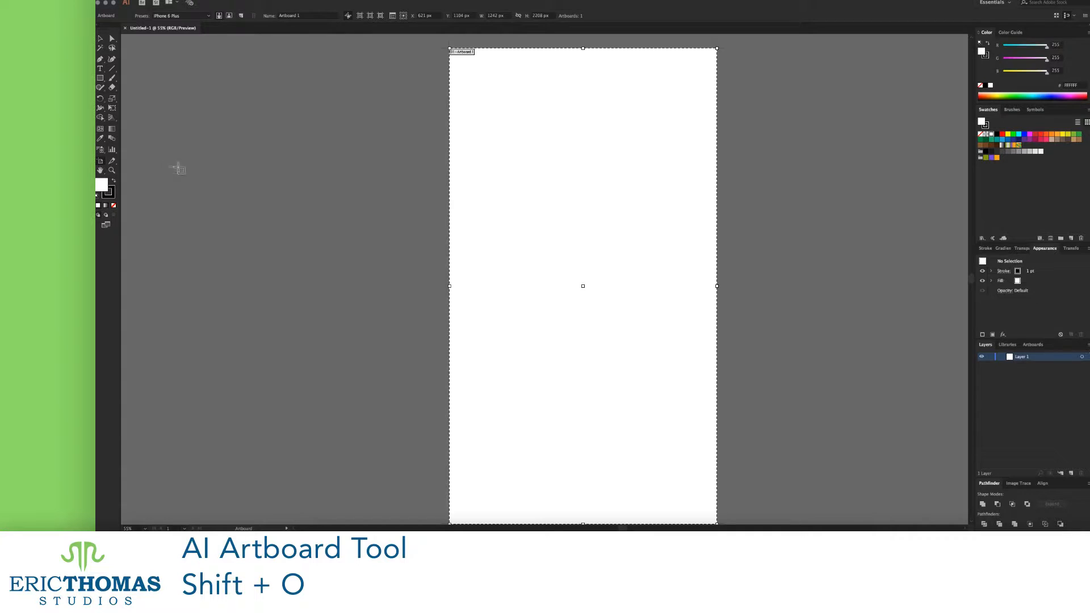
pyautogui.scroll(-1, 299, 178)
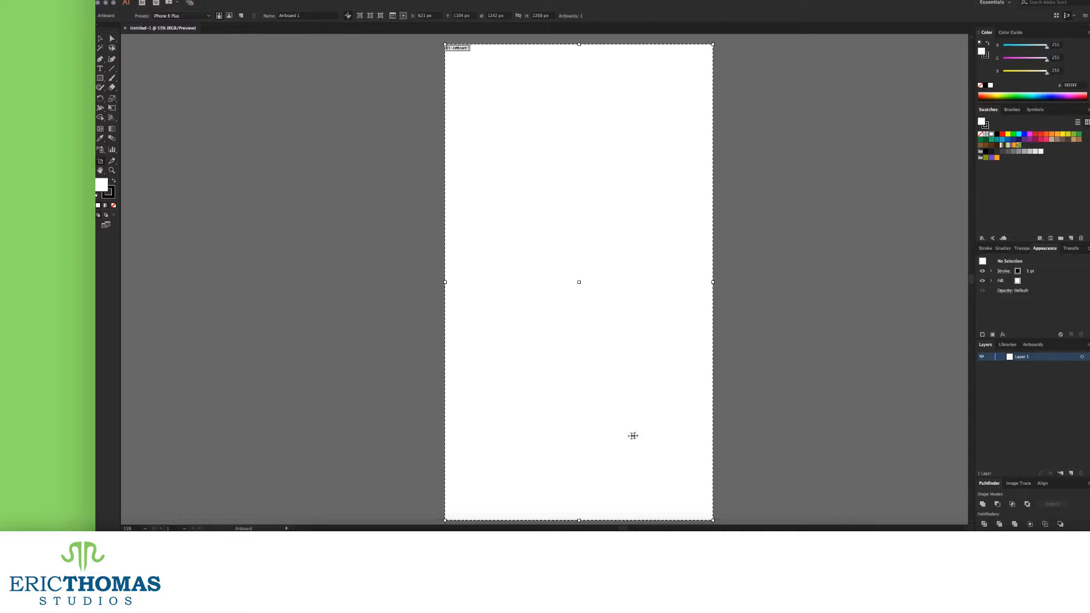
pyautogui.doubleClick(293, 18)
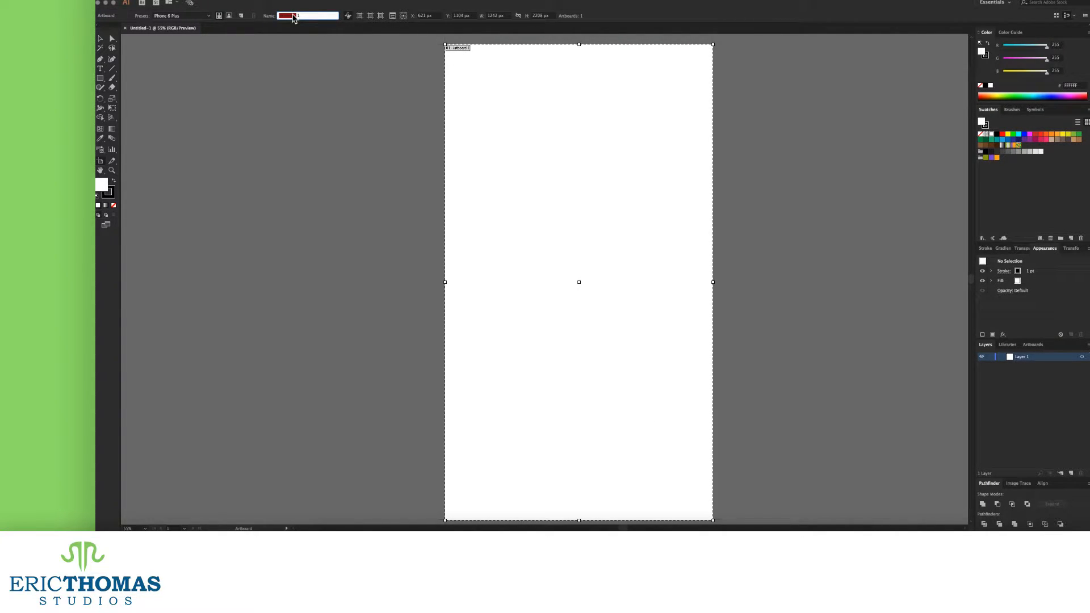
pyautogui.write('Splash Screen')
pyautogui.press('Return')
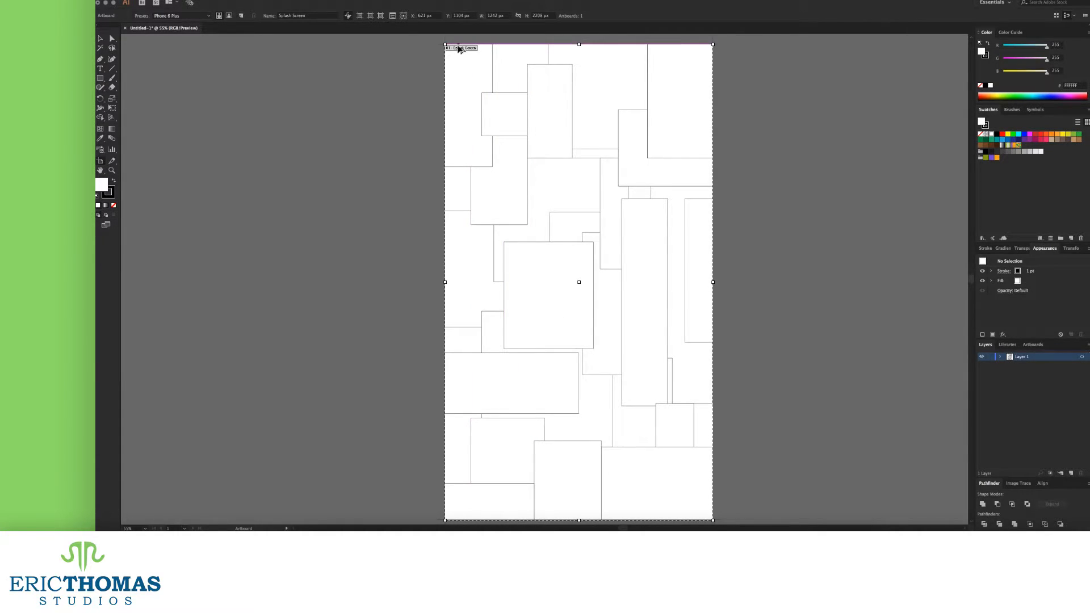
# Try duplicating the Splash Screen artboard beside itself, once with its artwork and once without, undoing each copy.
pyautogui.moveTo(457, 46); pyautogui.dragTo(747, 55)
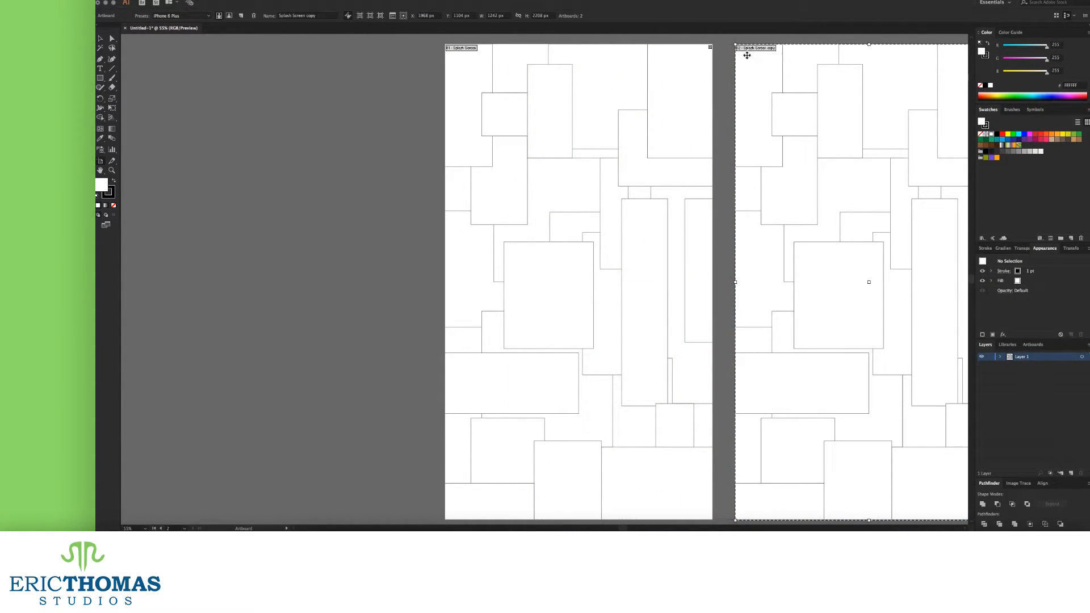
pyautogui.press('super+z')
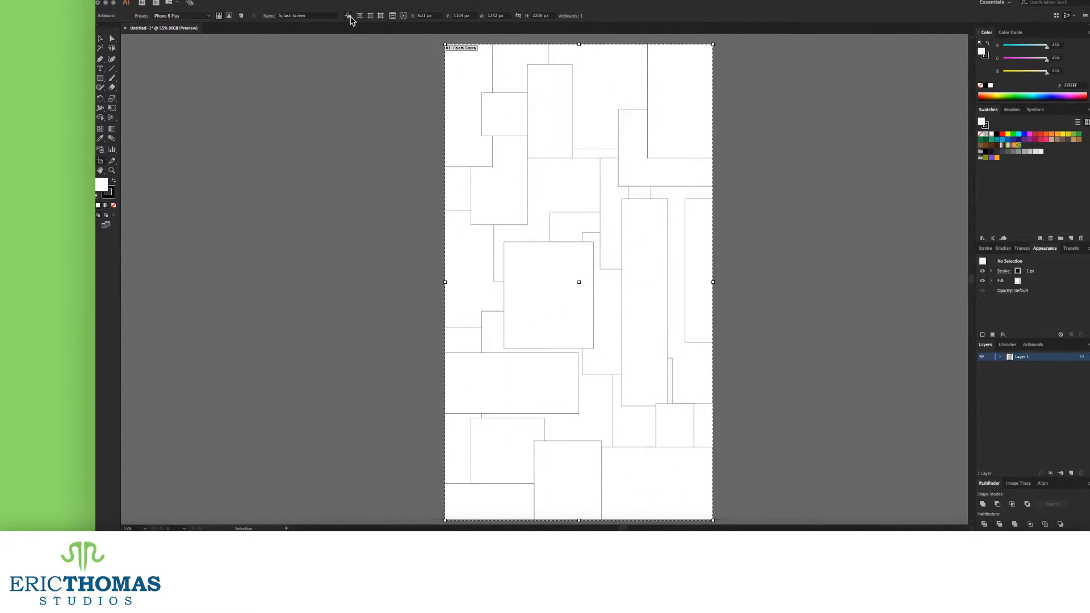
pyautogui.moveTo(472, 48); pyautogui.dragTo(782, 50)
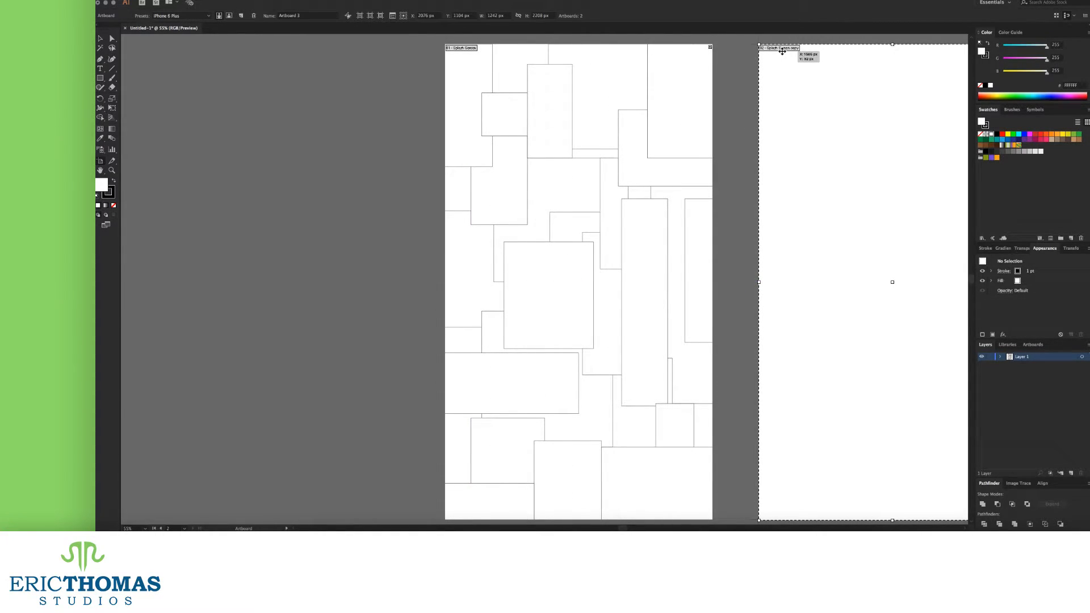
pyautogui.press('super+z')
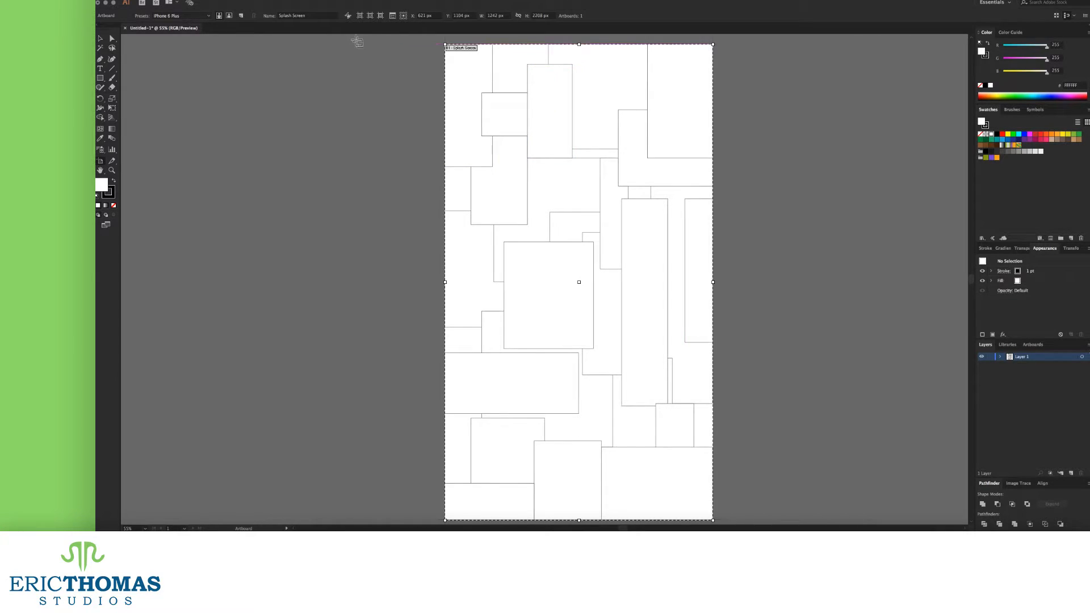
# Open the Splash Screen artboard's options and try its center mark, cross hairs and video safe areas, turning each off again.
pyautogui.doubleClick(559, 461)
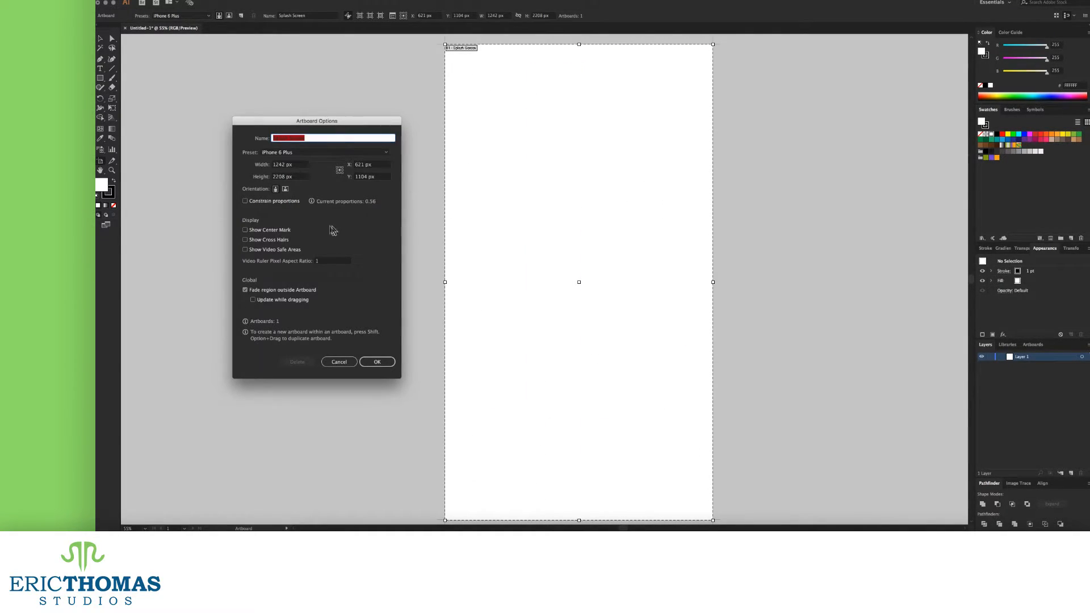
pyautogui.click(282, 232)
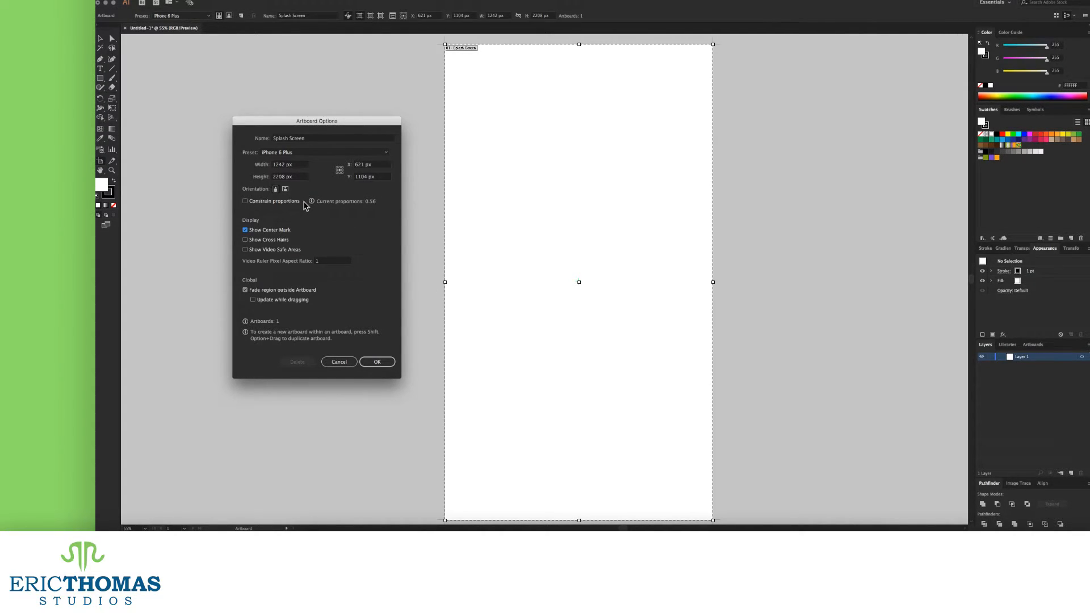
pyautogui.click(267, 230)
pyautogui.click(262, 240)
pyautogui.click(269, 243)
pyautogui.click(268, 250)
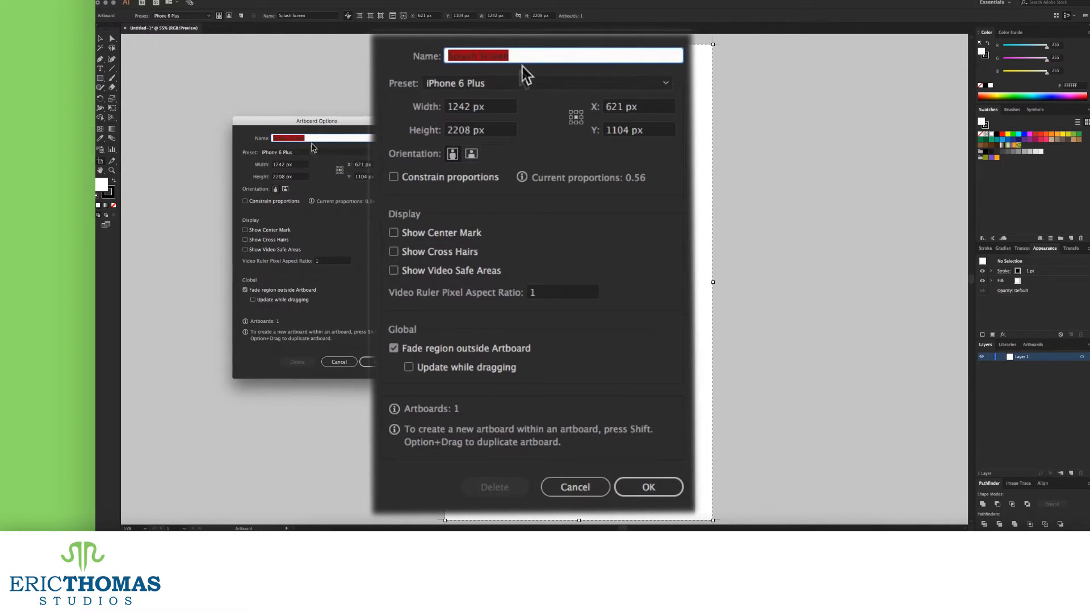
pyautogui.click(316, 138)
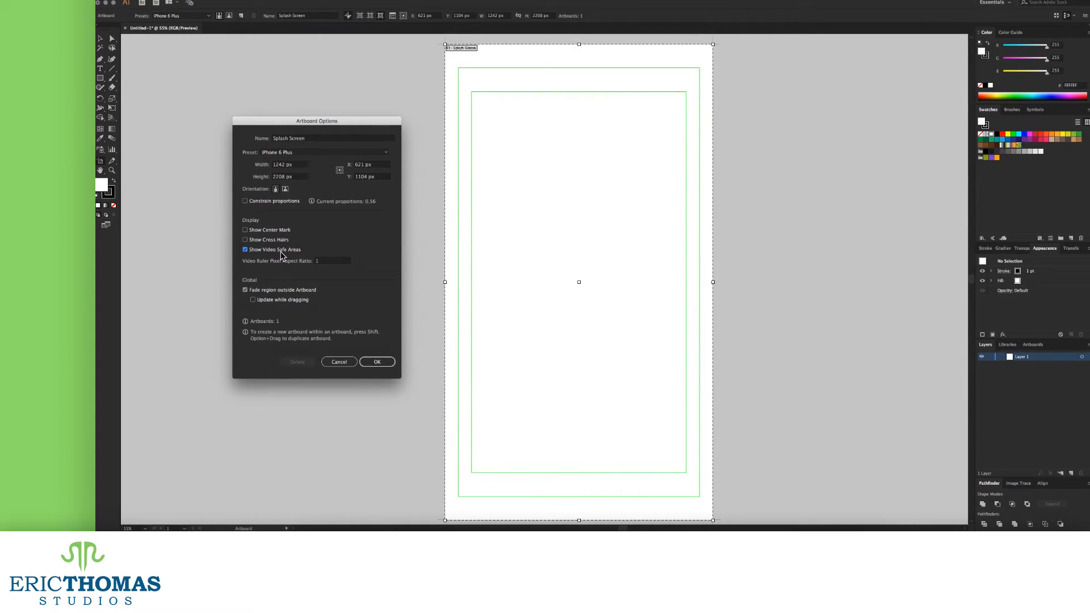
pyautogui.click(284, 254)
# Turn off fading of the region outside the artboard and restore it, twice.
pyautogui.click(274, 290)
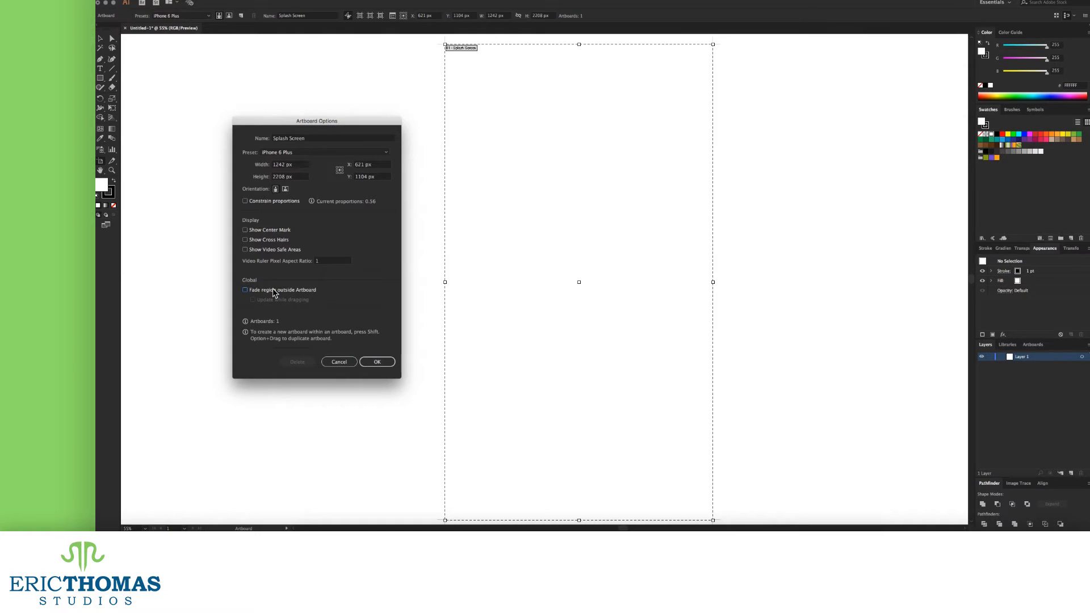
pyautogui.click(274, 291)
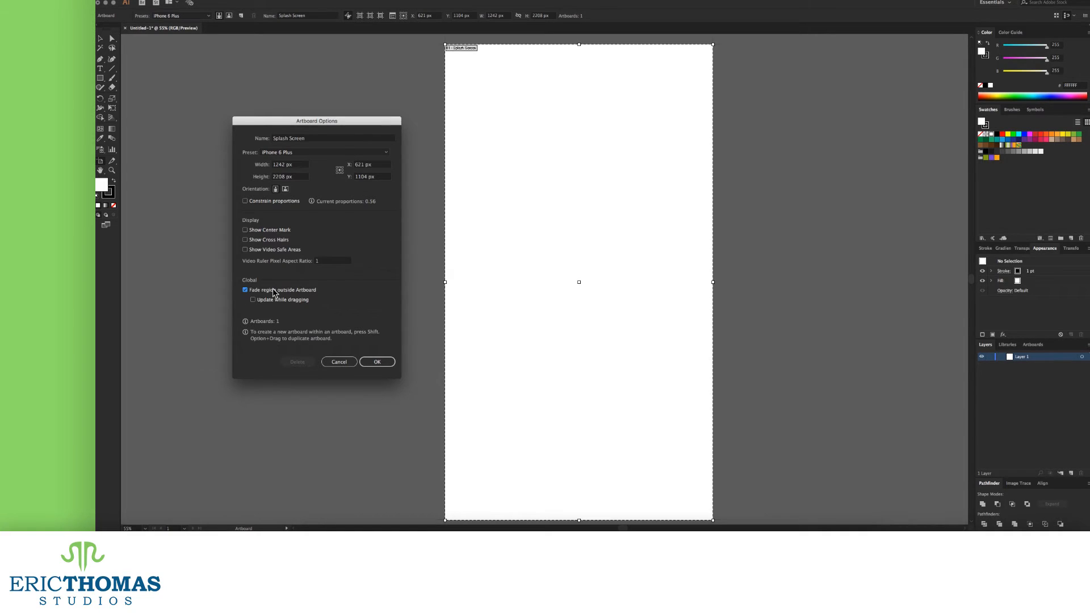
pyautogui.click(273, 290)
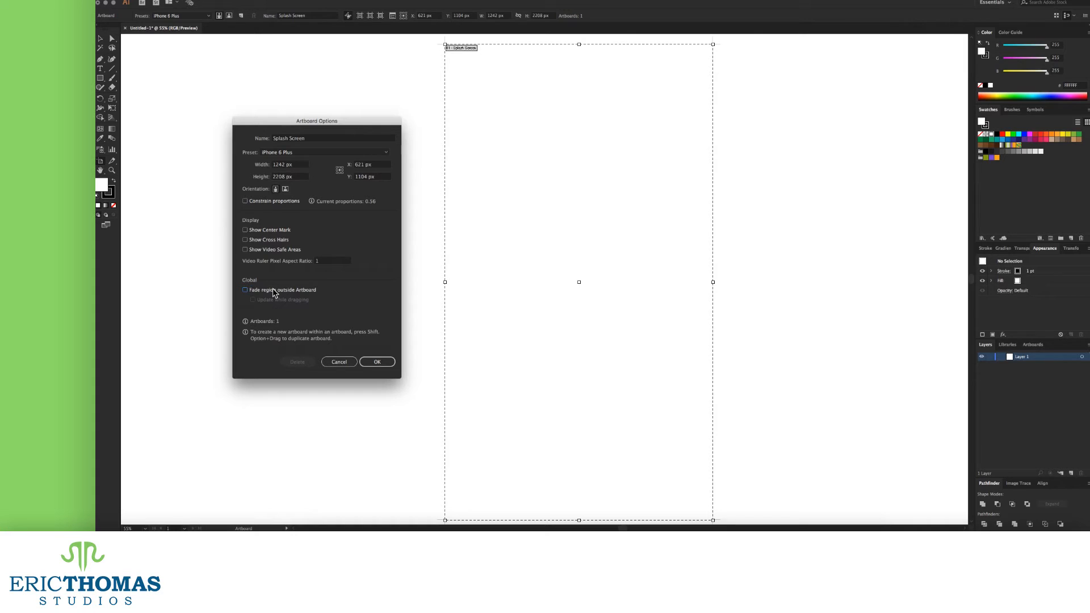
pyautogui.click(273, 291)
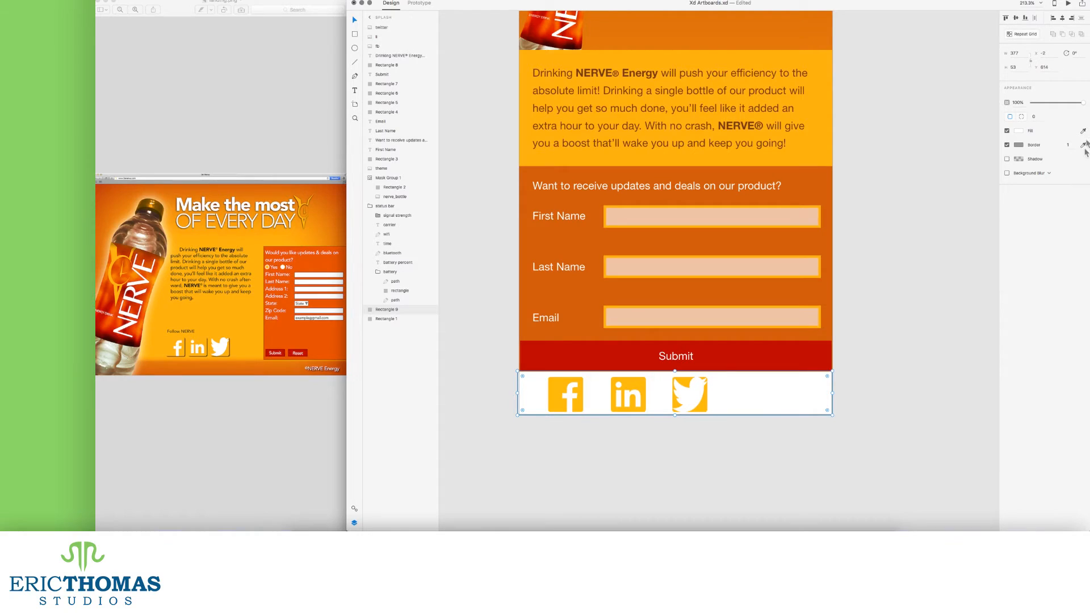
# In XD, fill the rectangle behind the social icons with the orange sampled from the Twitter icon and remove its border.
pyautogui.click(698, 406)
pyautogui.click(1007, 145)
pyautogui.click(909, 386)
# Shrink the footer's Twitter and Facebook icons to about 36 px high and move Twitter in line with the form fields' right edge.
pyautogui.click(701, 399)
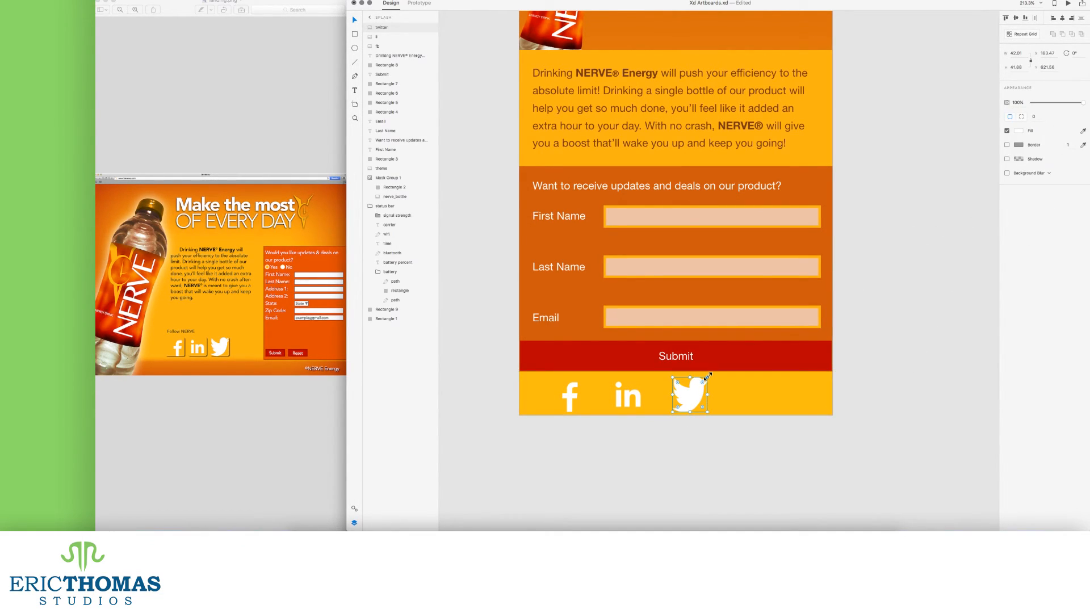
pyautogui.click(570, 405)
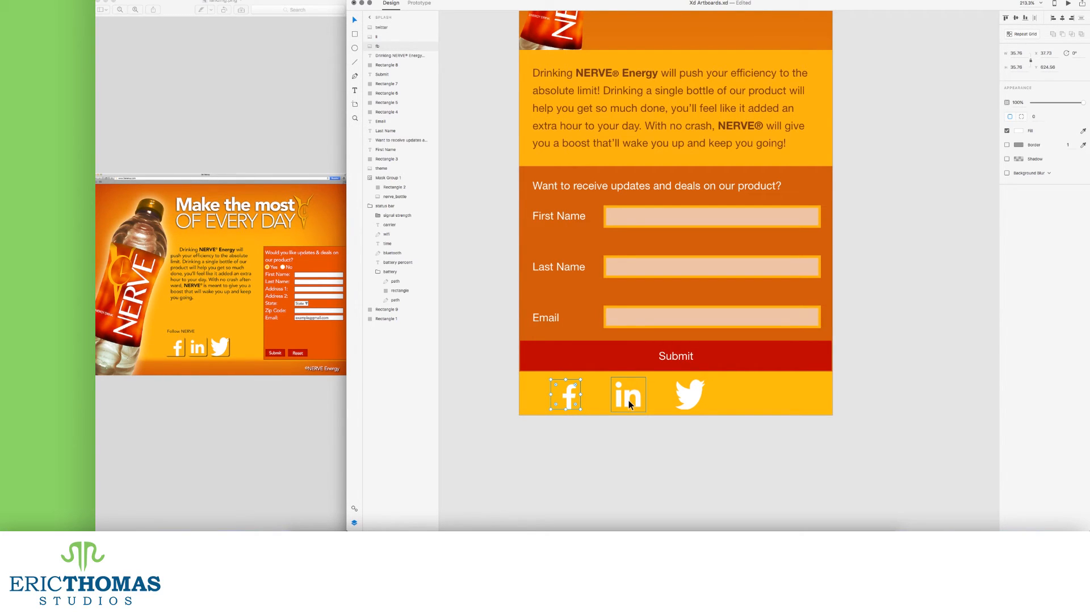
pyautogui.press('super+0')
pyautogui.scroll(-1, 635, 403)
pyautogui.hscroll(1, 652, 472)
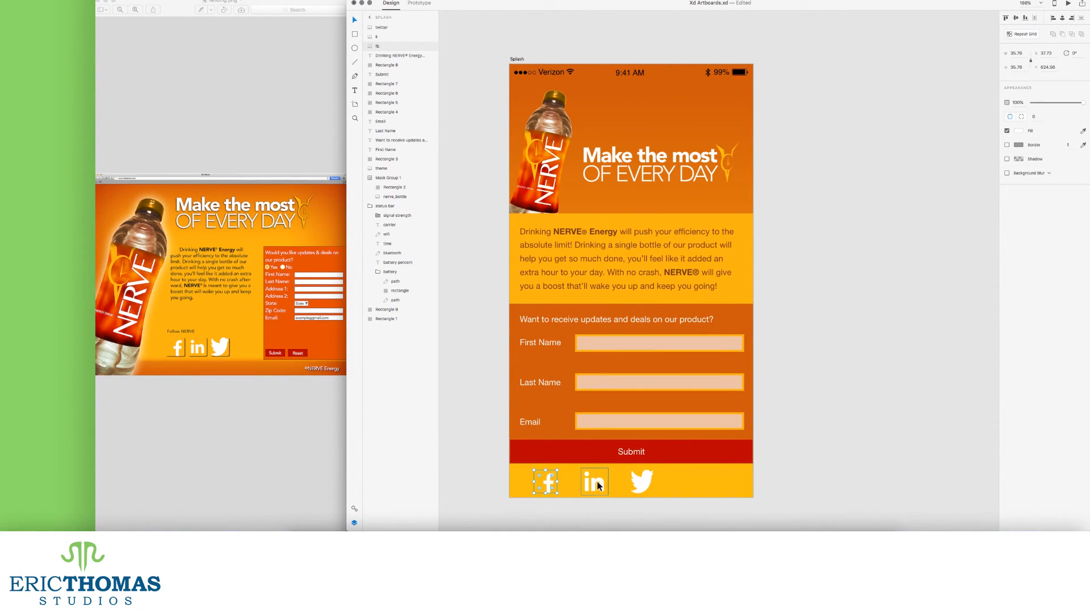
pyautogui.moveTo(640, 483); pyautogui.dragTo(731, 485)
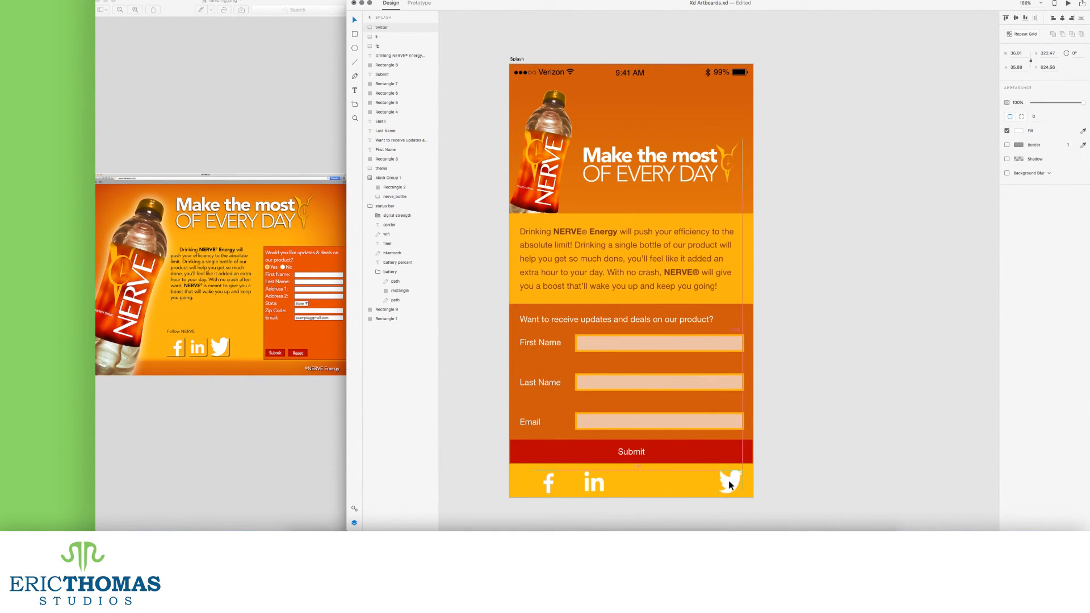